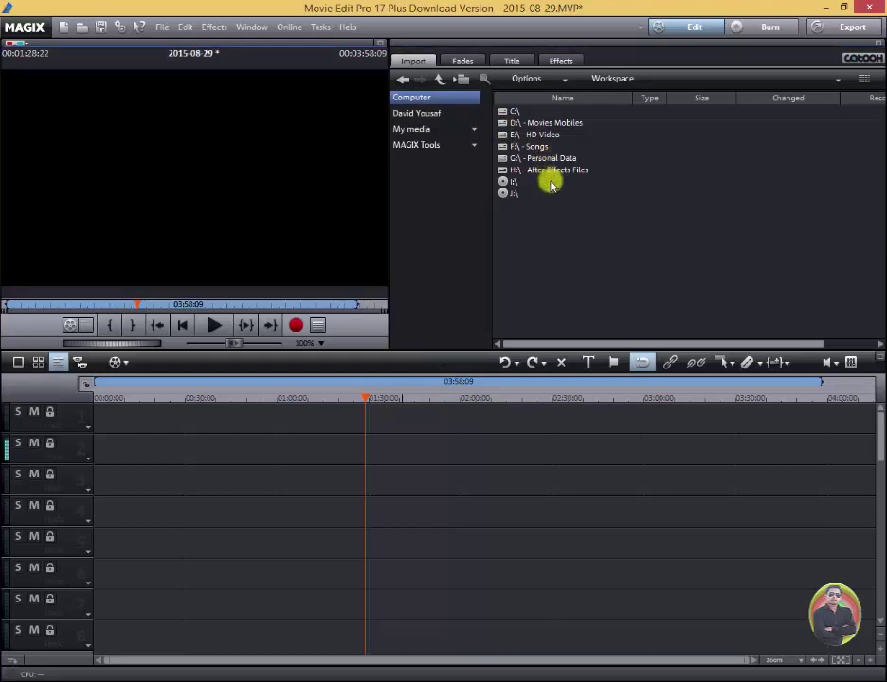
Step: Browse to the F:\WallPapers\Fresh view picture folder
double_click(518, 146)
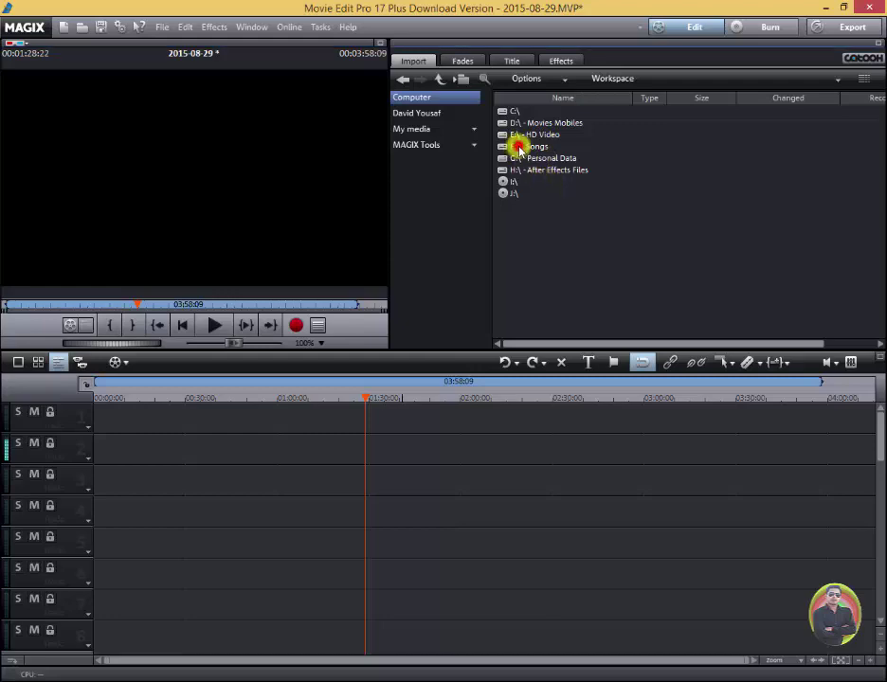
double_click(533, 214)
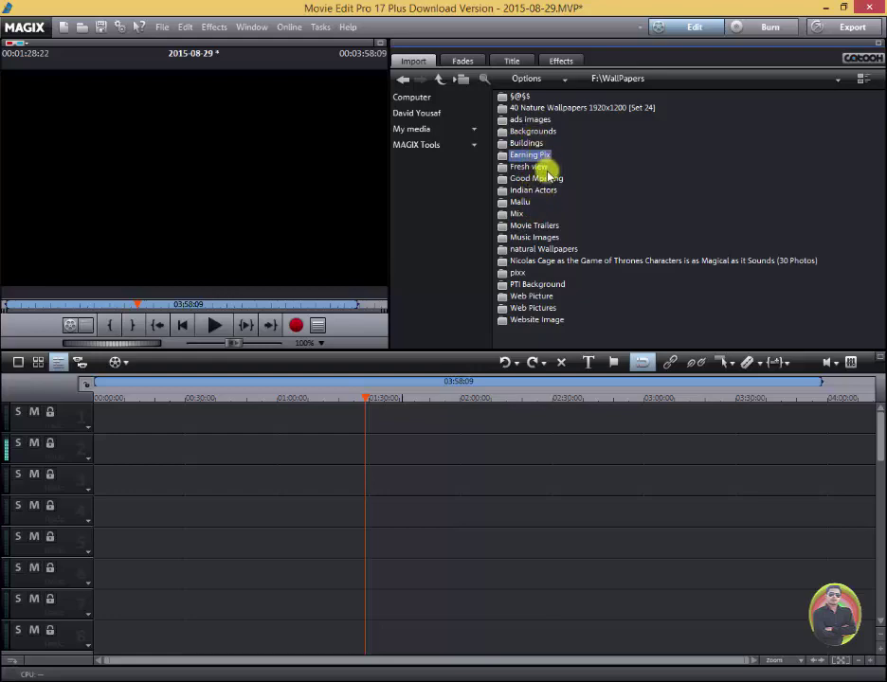
double_click(537, 168)
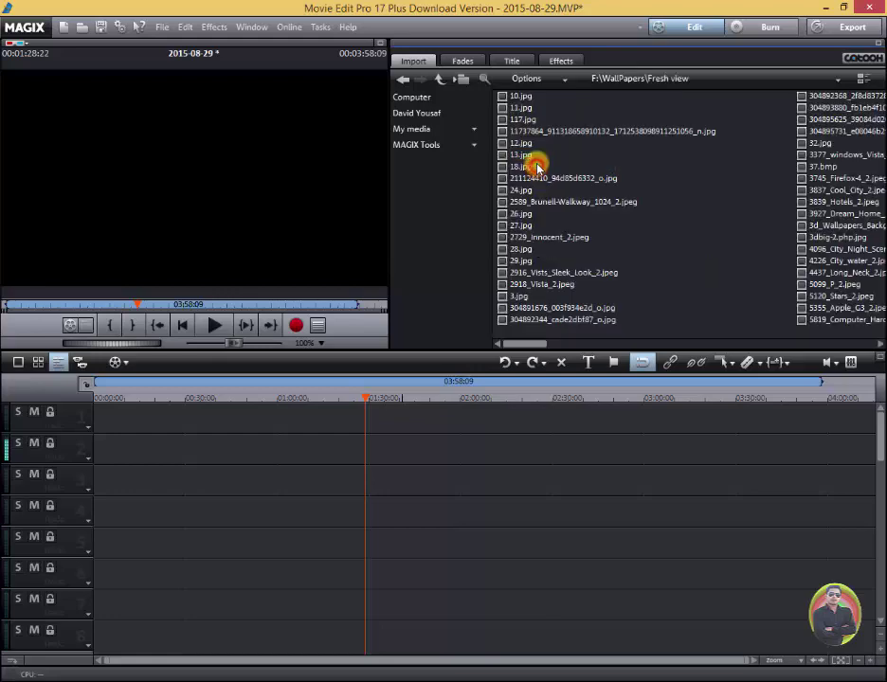
Step: Preview several wallpapers, then place 117.jpg at the start of track 1
click(524, 155)
click(521, 178)
click(521, 214)
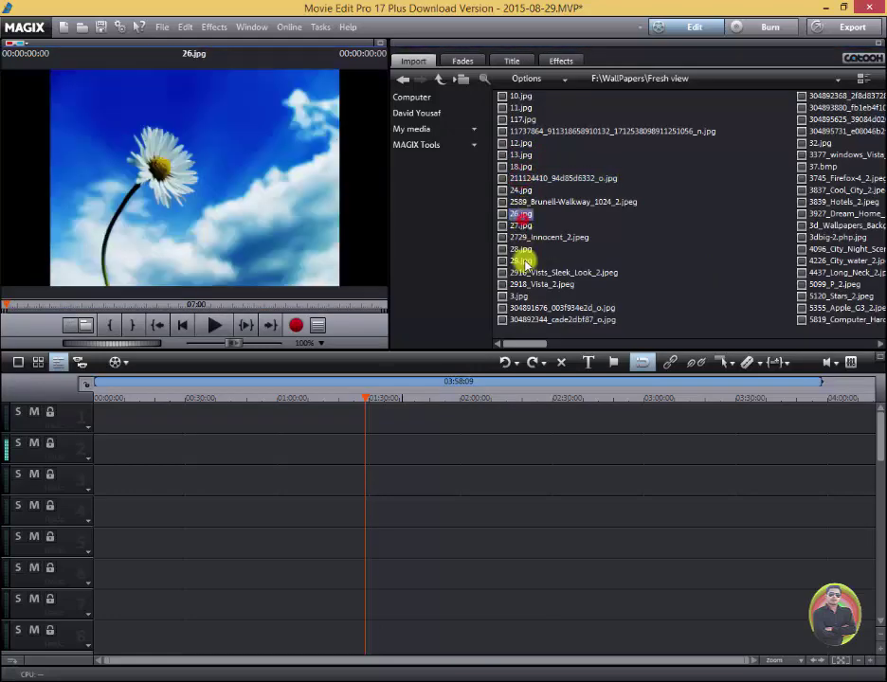
click(524, 260)
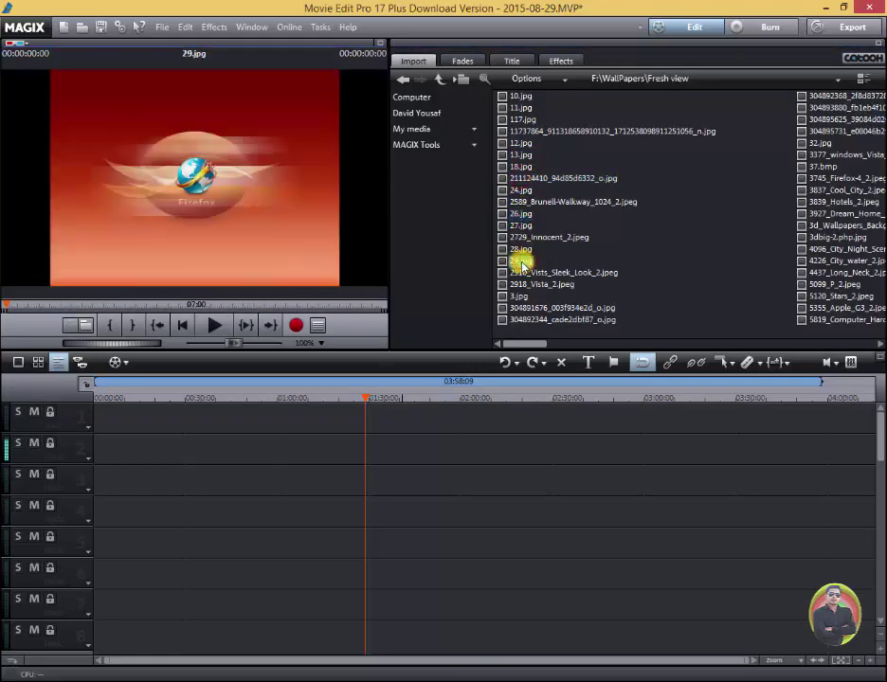
click(522, 121)
mouse_move(521, 120)
mouse_down()
mouse_move(145, 410)
mouse_move(100, 414)
mouse_up()
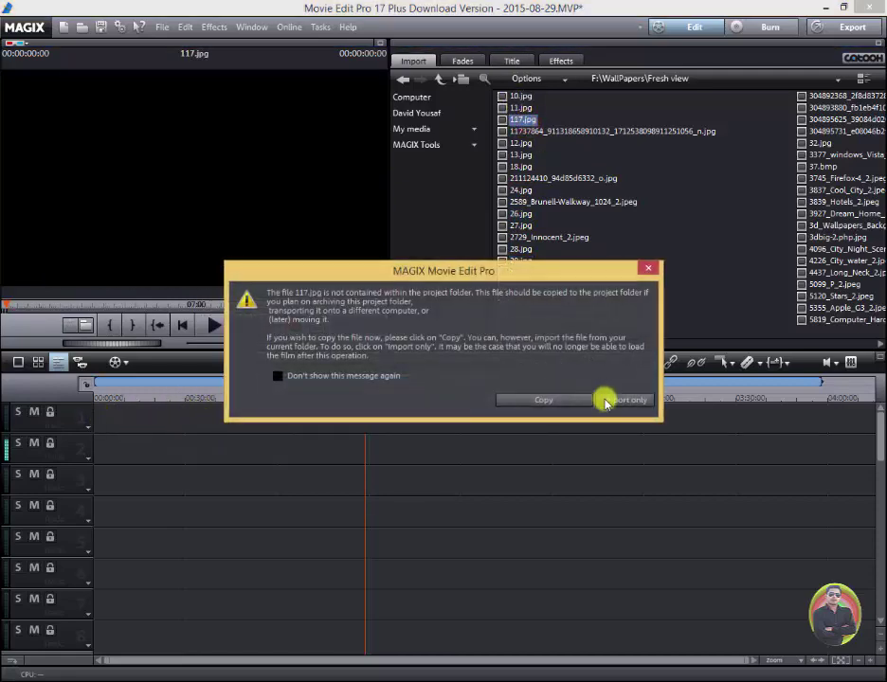
Step: Import 117.jpg without copying, stretch it to about 2:30, and return to the timeline start
click(618, 402)
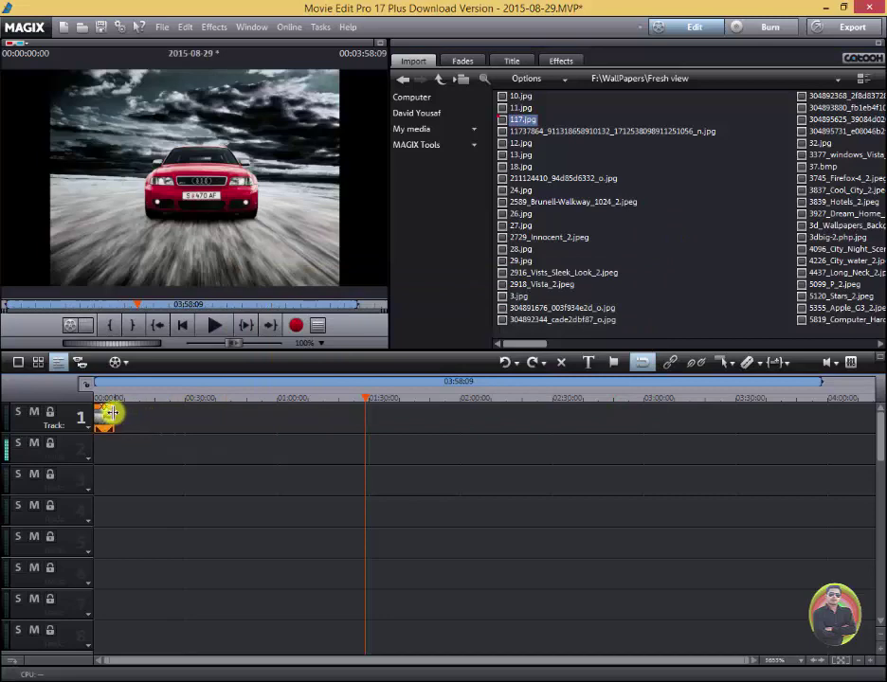
drag(111, 413, 561, 437)
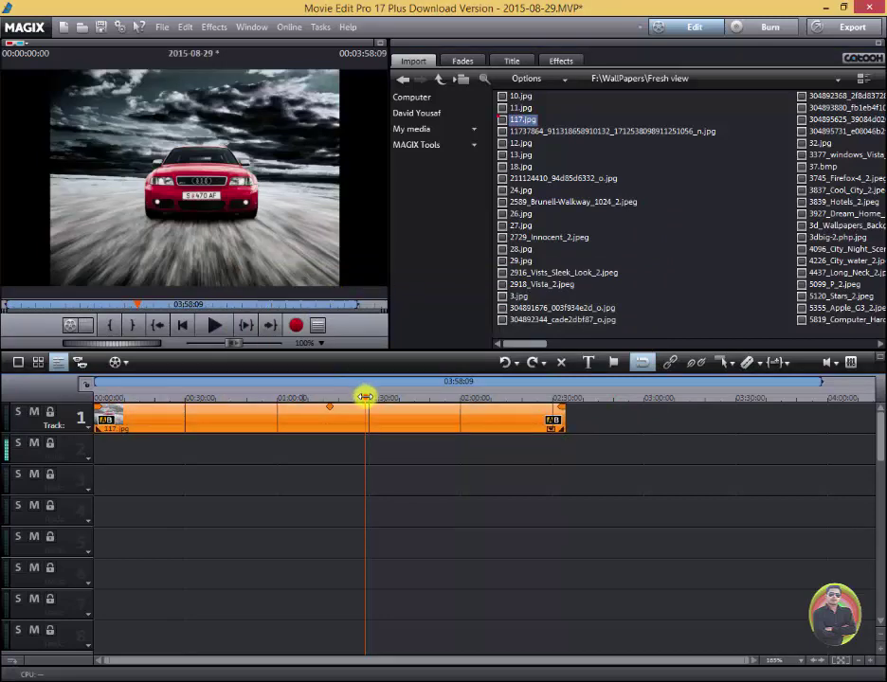
drag(365, 396, 69, 386)
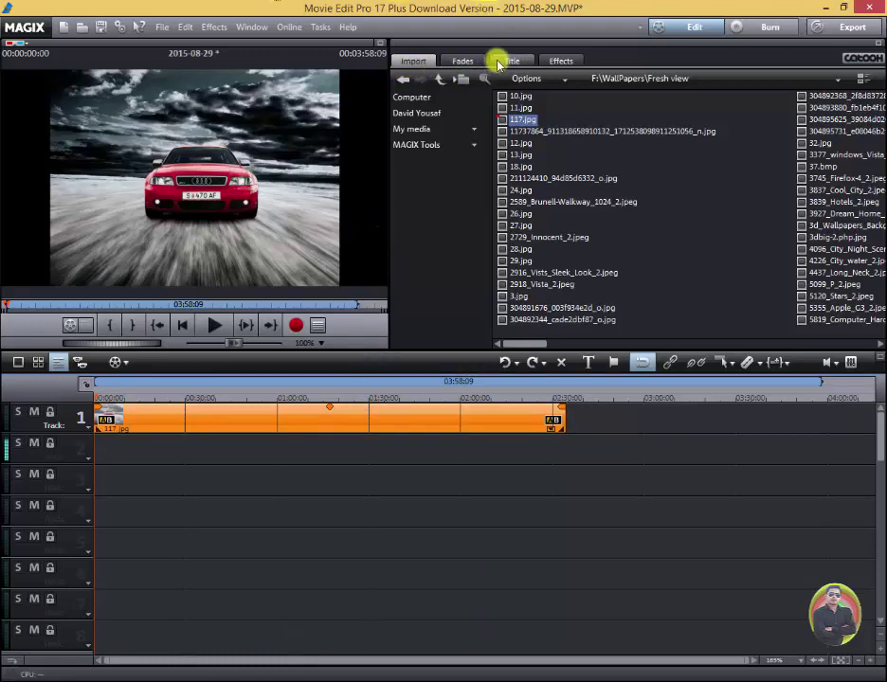
Step: Show the Distortion video effect settings for the car clip from the Effects panel
click(565, 64)
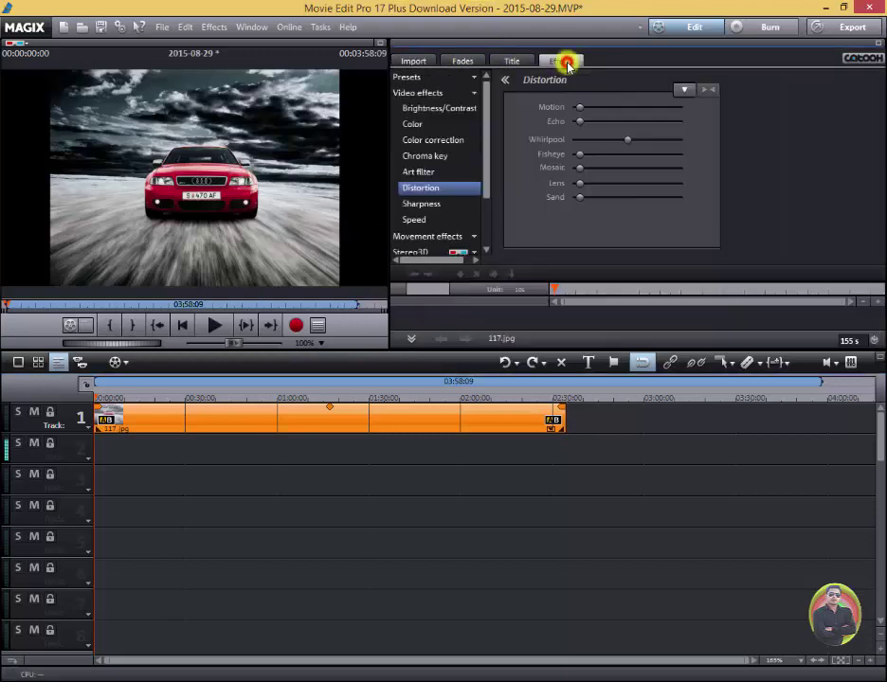
click(438, 93)
click(438, 93)
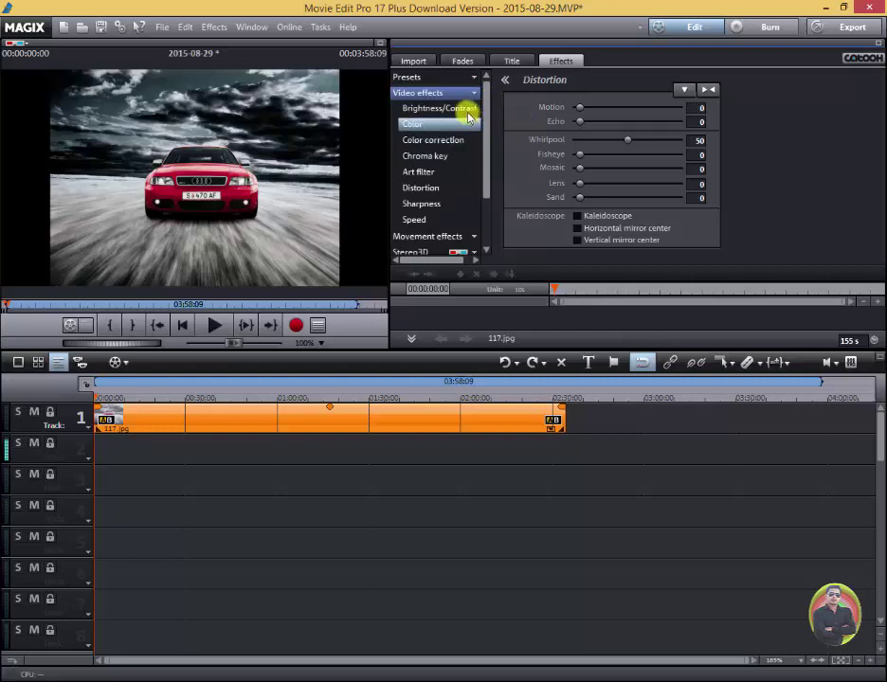
click(426, 190)
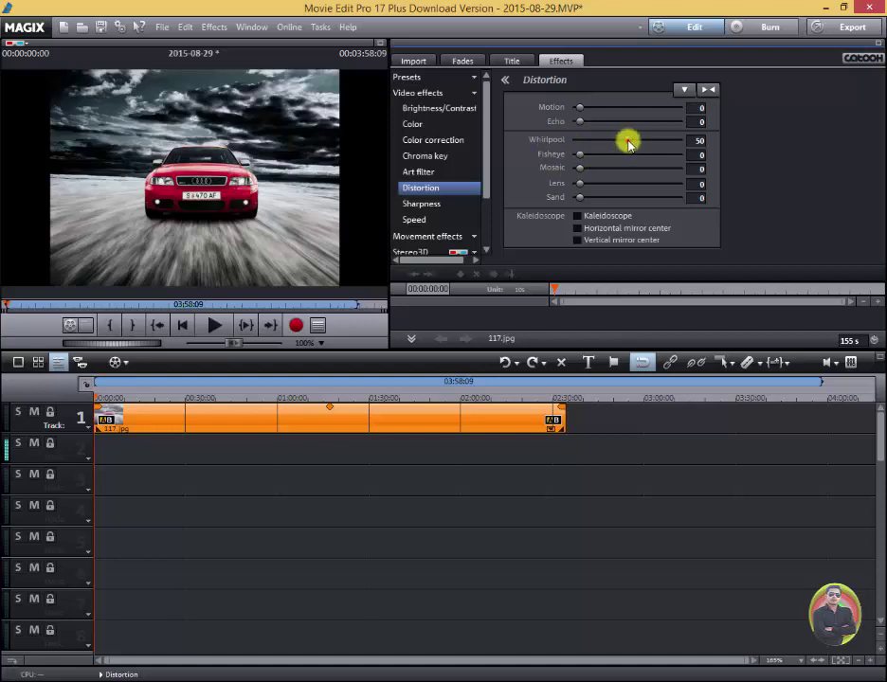
Step: Keyframe the car clip's Whirlpool at the start, weaker (30) near 7 s, back to 50 at 12 s
mouse_move(629, 143)
mouse_down()
mouse_move(680, 142)
mouse_move(639, 144)
mouse_up()
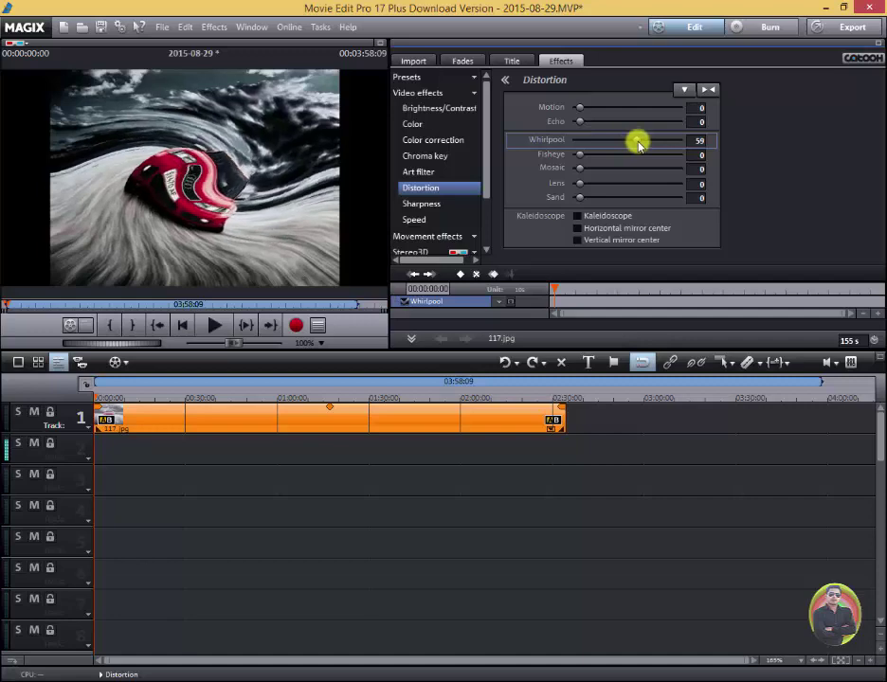
click(459, 275)
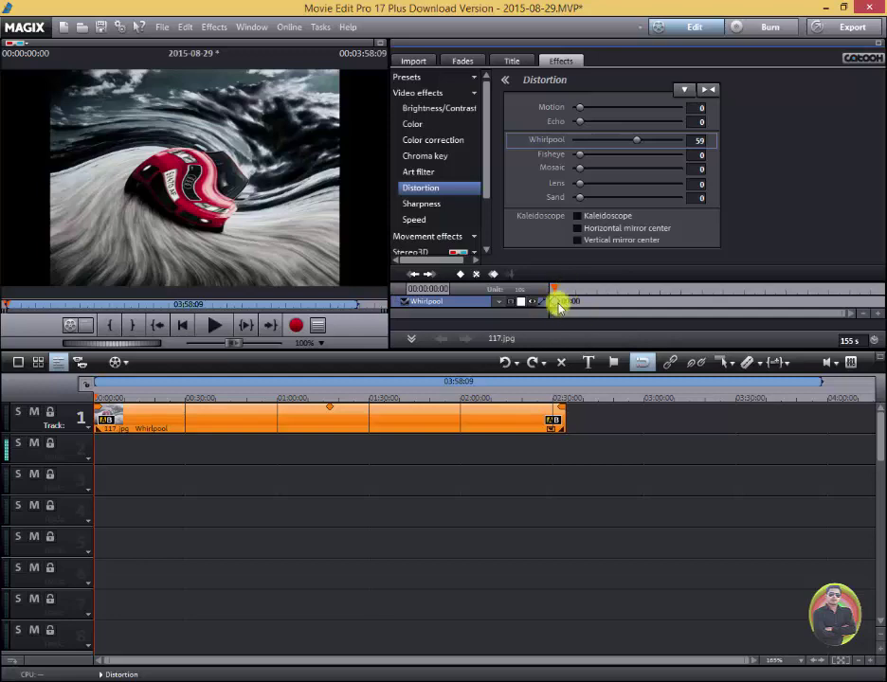
drag(557, 290, 573, 289)
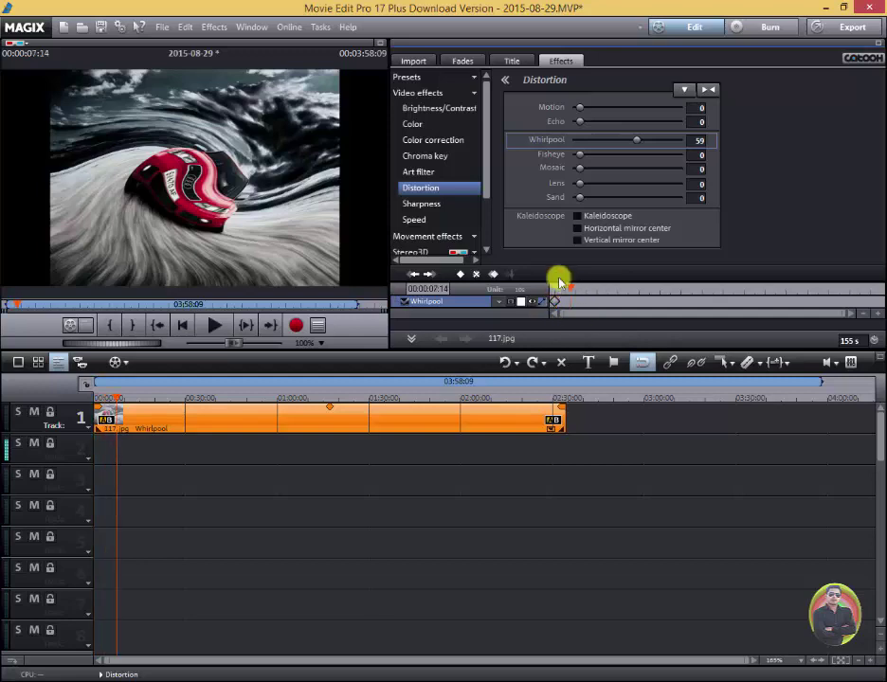
drag(636, 140, 609, 144)
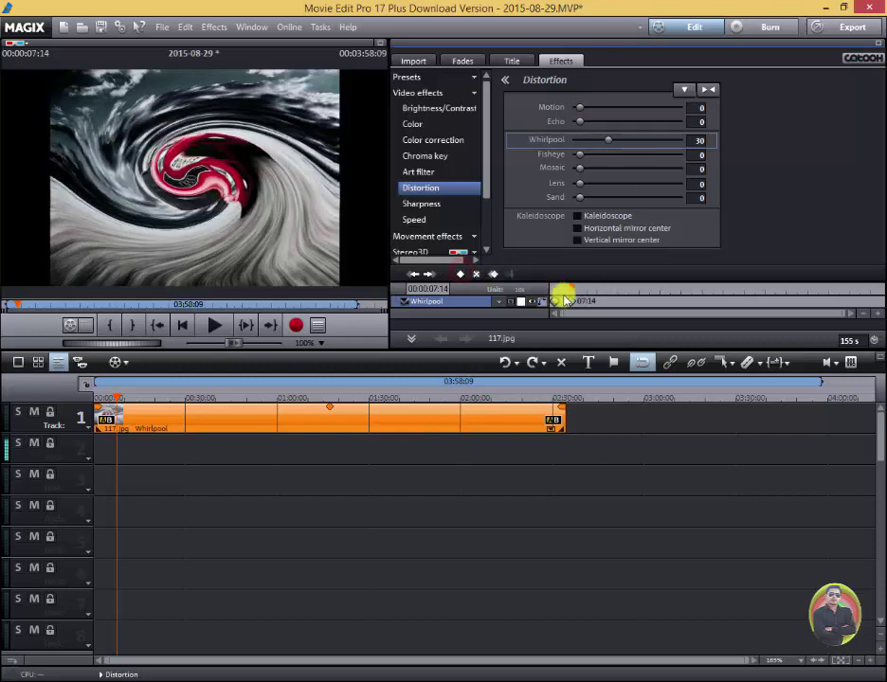
drag(572, 289, 580, 289)
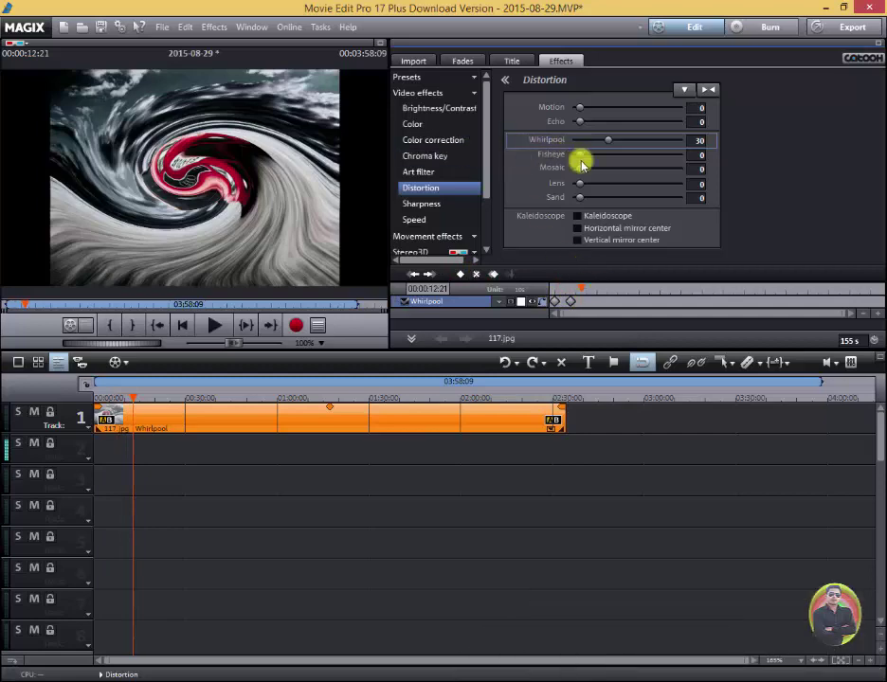
drag(613, 141, 632, 141)
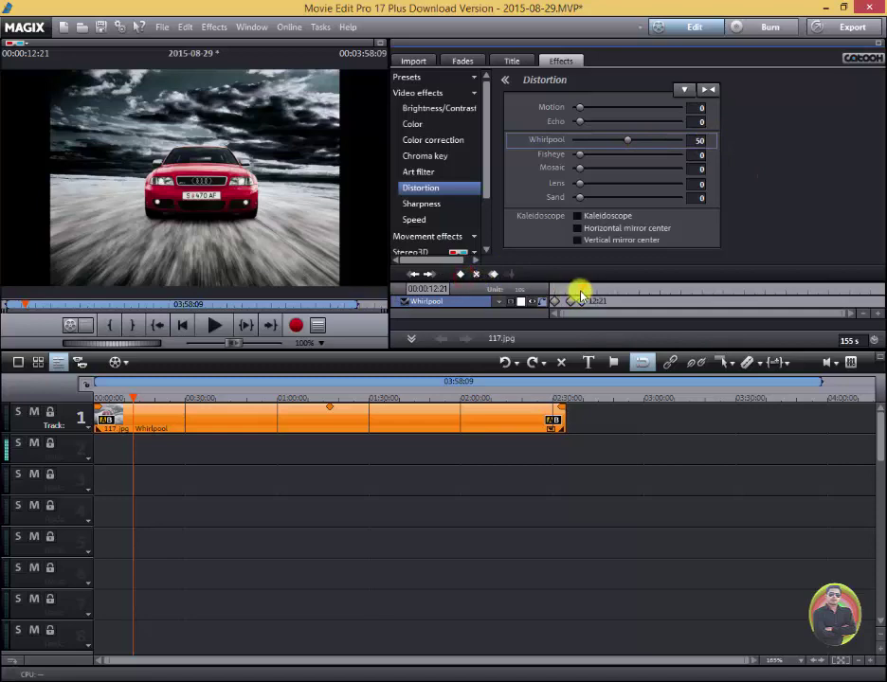
Step: Add a Whirlpool keyframe of 100 at about 22 seconds
click(583, 289)
drag(588, 292, 601, 291)
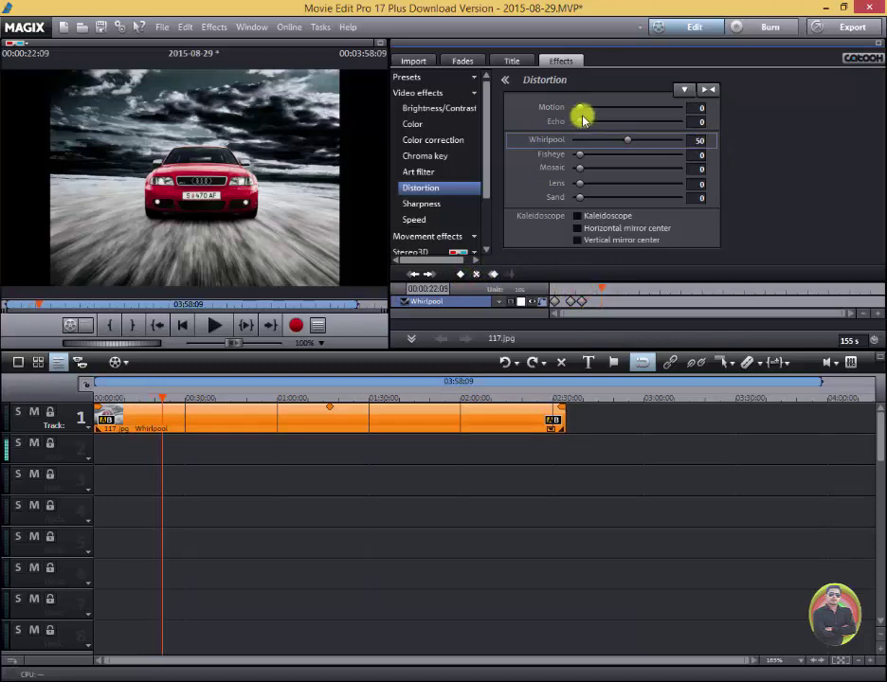
drag(626, 141, 677, 142)
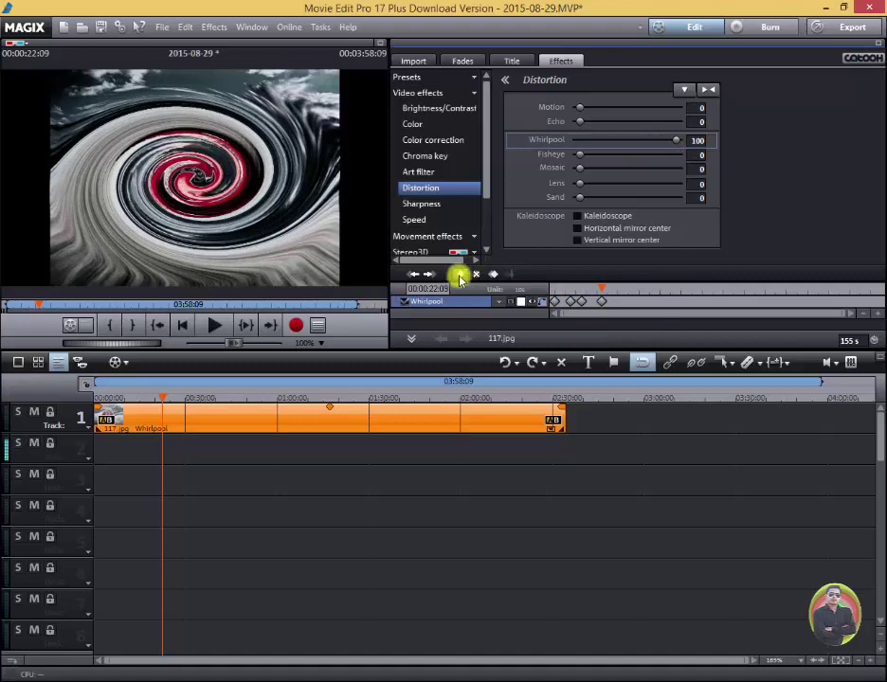
click(596, 300)
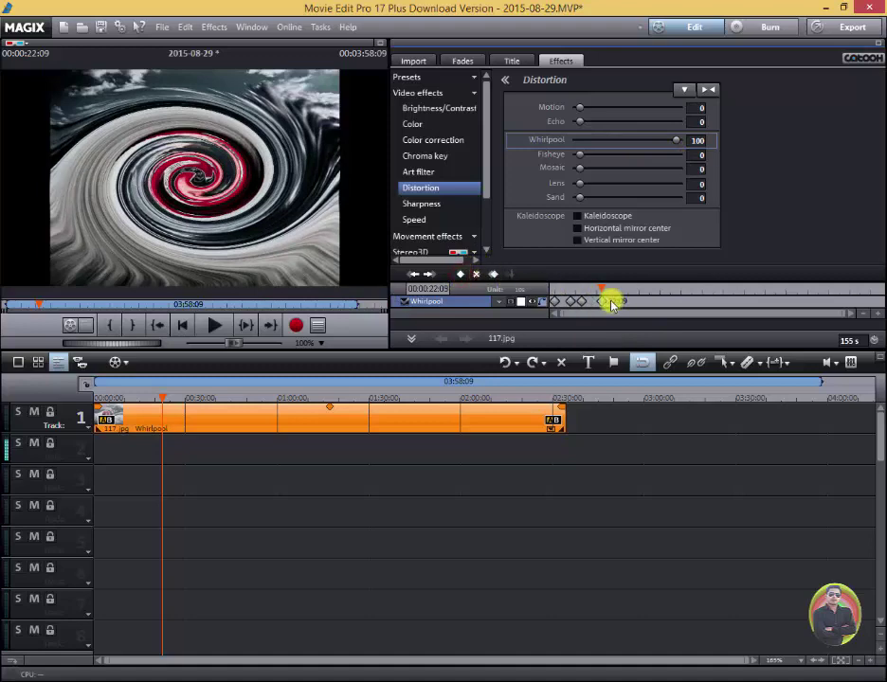
Step: Add Whirlpool keyframes of 47 near 32 s and 56 near 41 s, then review the swirl
drag(604, 292, 624, 289)
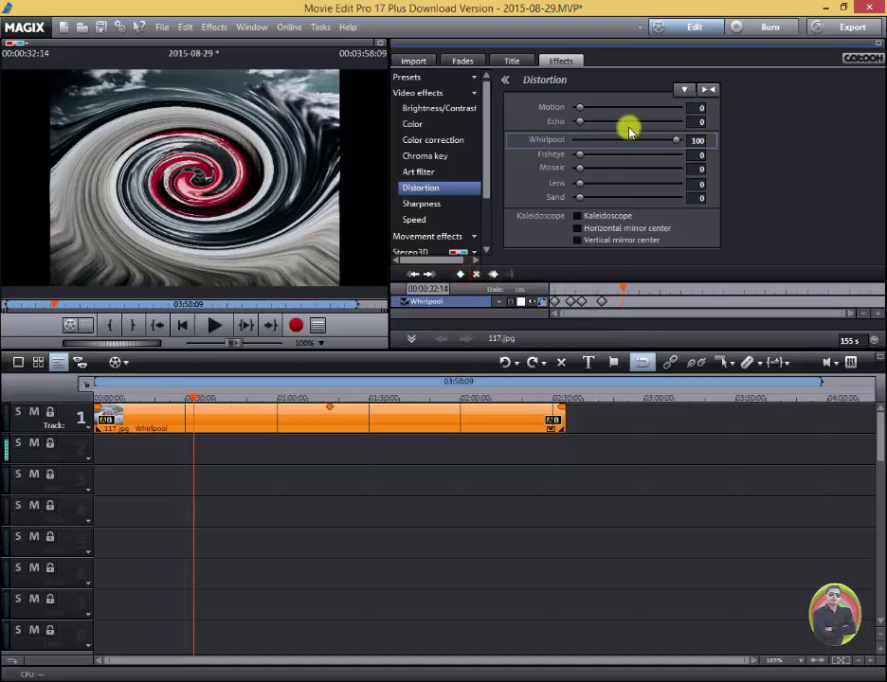
drag(680, 140, 628, 141)
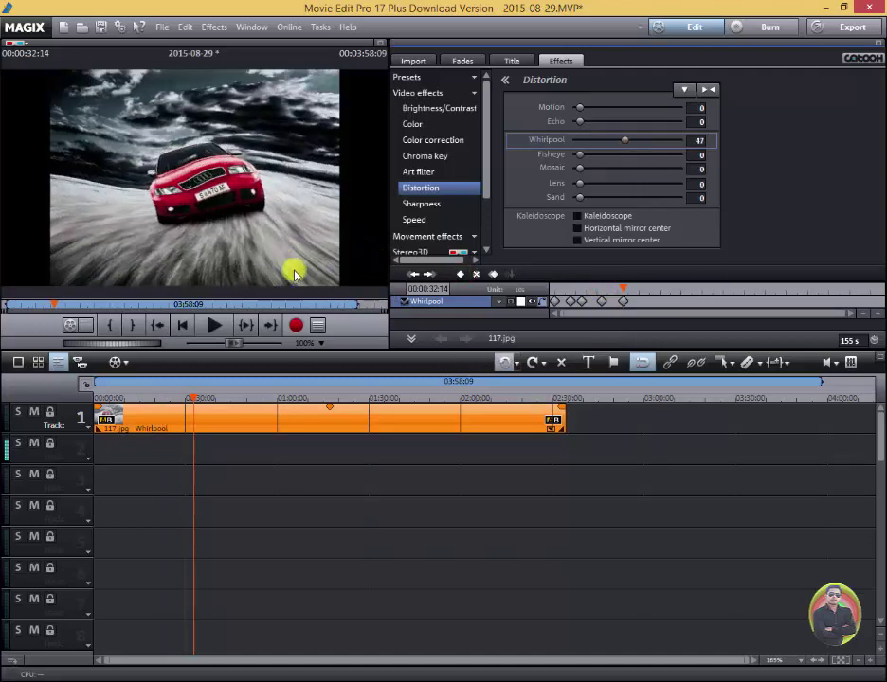
click(466, 276)
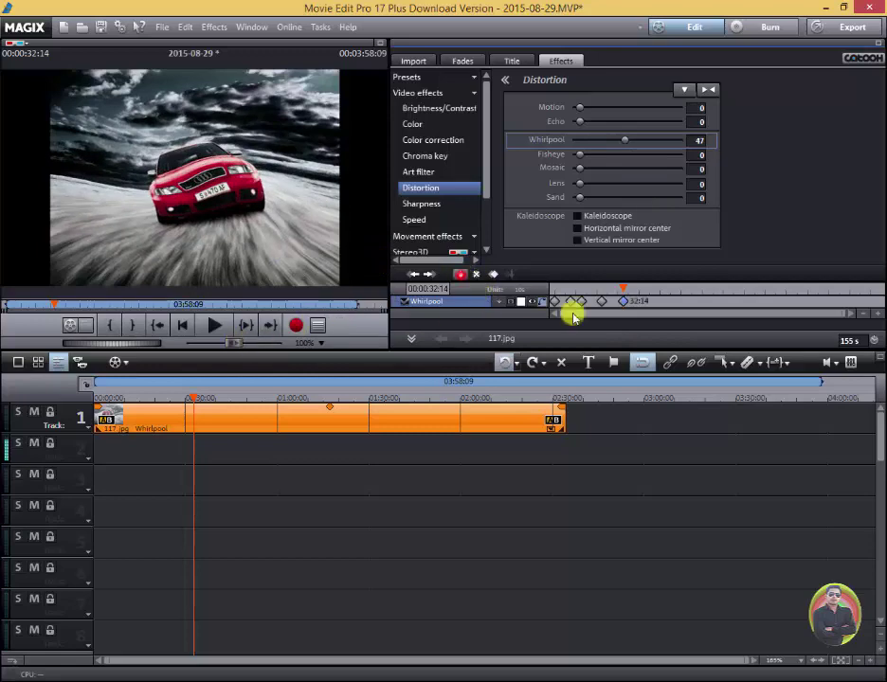
drag(626, 289, 641, 289)
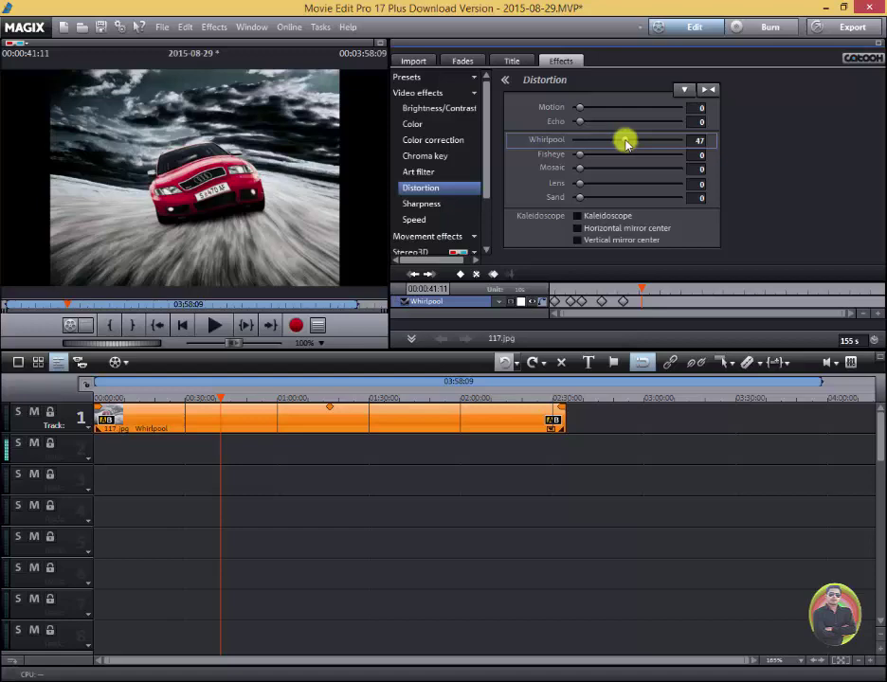
drag(625, 143, 632, 136)
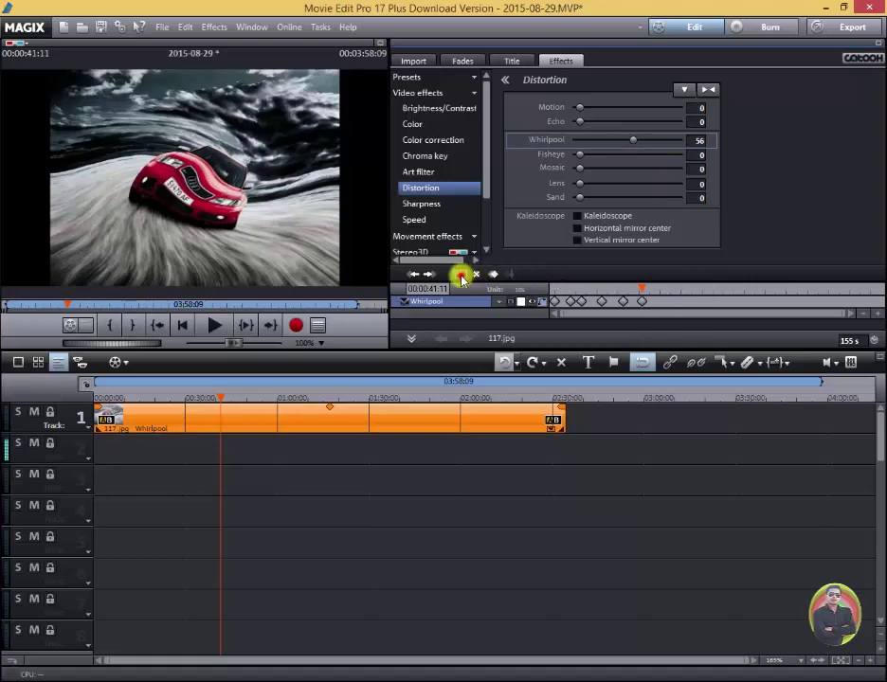
drag(219, 397, 89, 384)
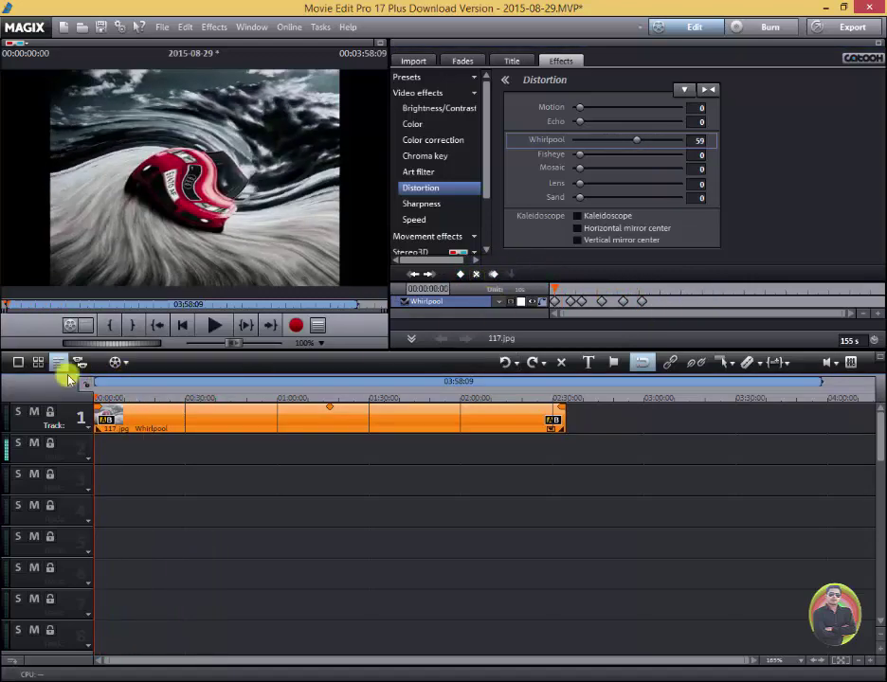
Step: Scrub through the car clip to preview its animated swirl
click(118, 408)
mouse_move(93, 399)
mouse_down()
mouse_move(193, 385)
mouse_move(138, 376)
mouse_move(179, 384)
mouse_up()
mouse_move(626, 292)
mouse_down()
mouse_move(547, 287)
mouse_move(627, 290)
mouse_up()
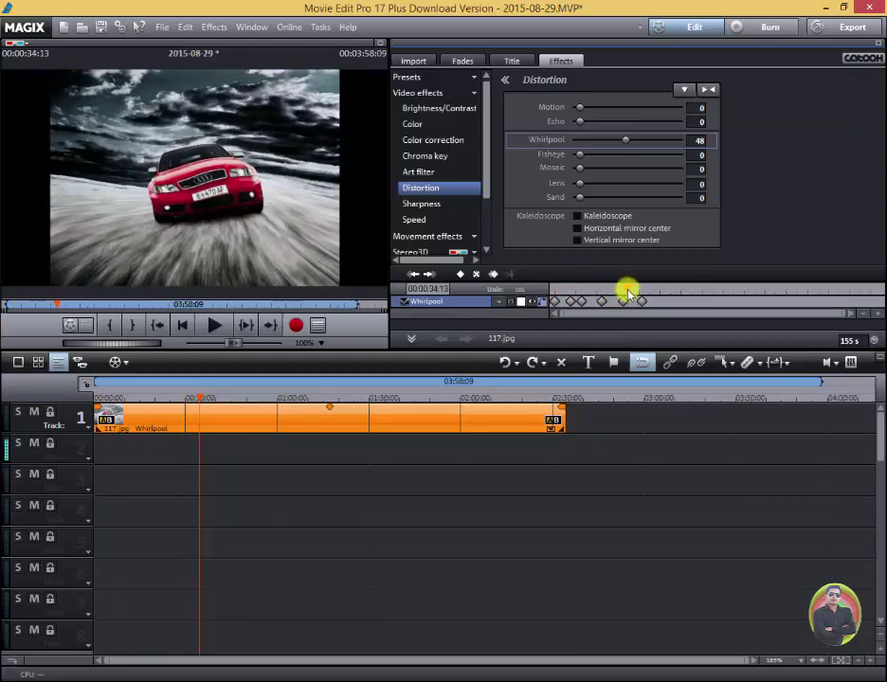
Step: Add a Whirlpool keyframe of 48 near 1:43 and scrub back to preview the whirl
drag(626, 288, 775, 289)
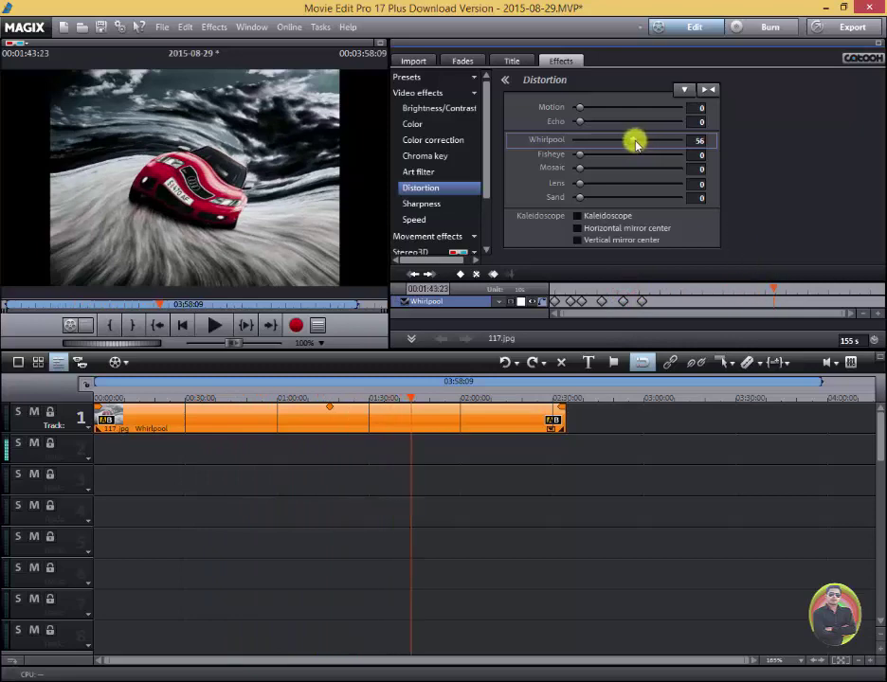
drag(635, 143, 626, 140)
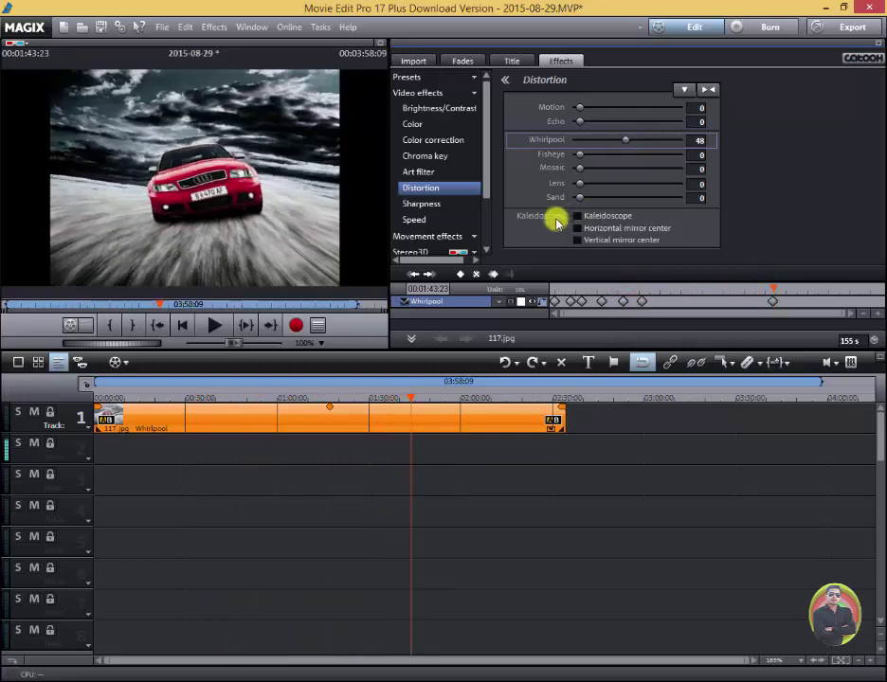
click(463, 275)
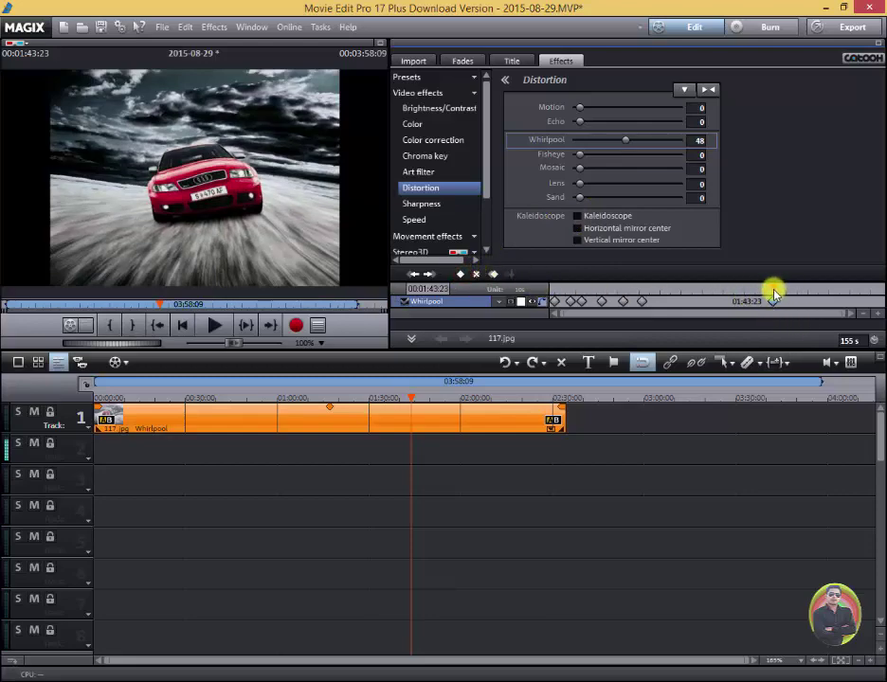
mouse_move(775, 293)
mouse_down()
mouse_move(594, 286)
mouse_move(751, 299)
mouse_up()
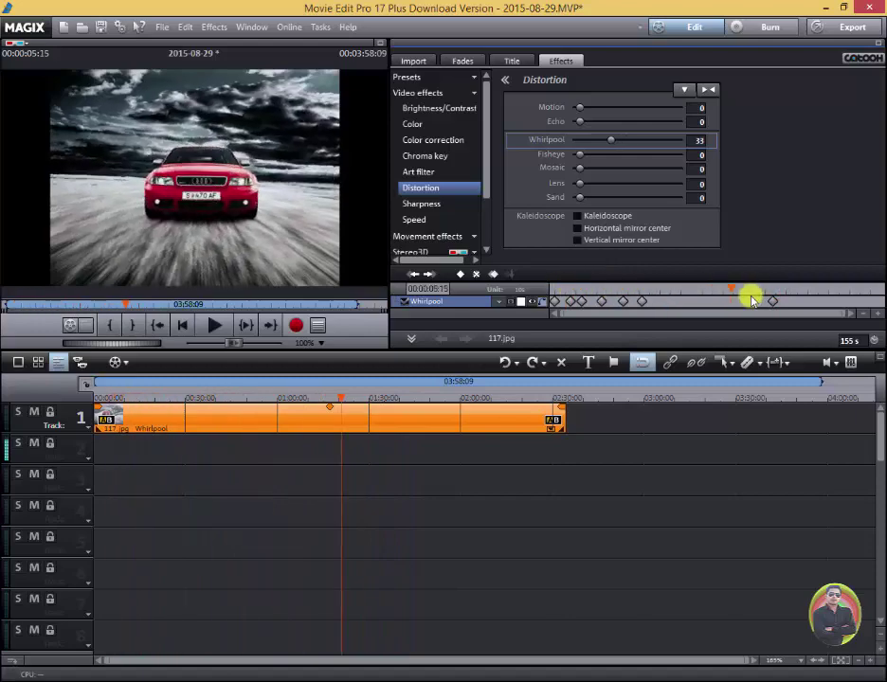
mouse_move(751, 300)
mouse_down()
mouse_move(617, 299)
mouse_move(643, 306)
mouse_move(631, 305)
mouse_up()
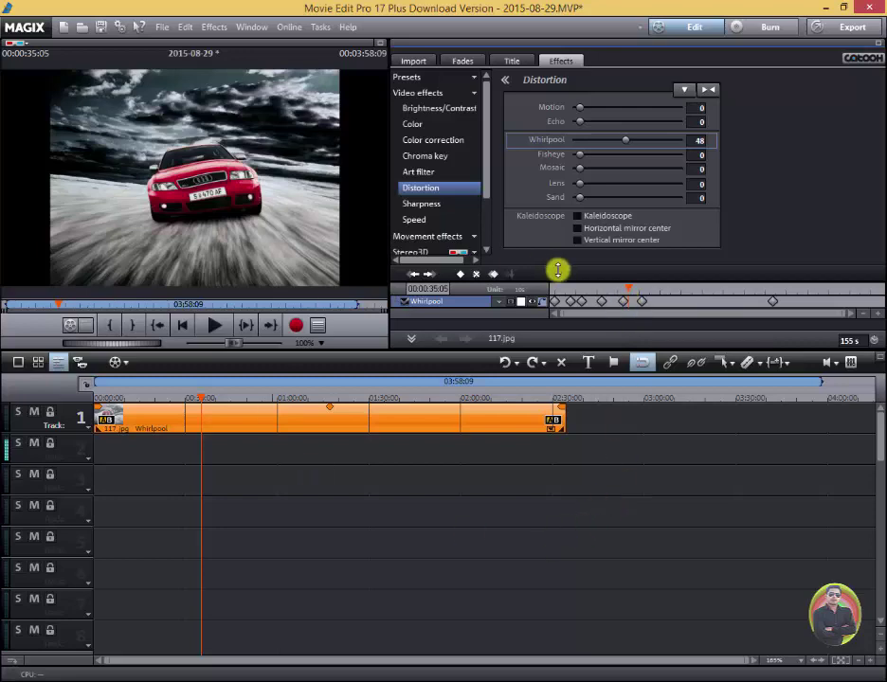
Step: Delete the car photo and browse to F:\Mix Videos All Songs\darama 1
key(Delete)
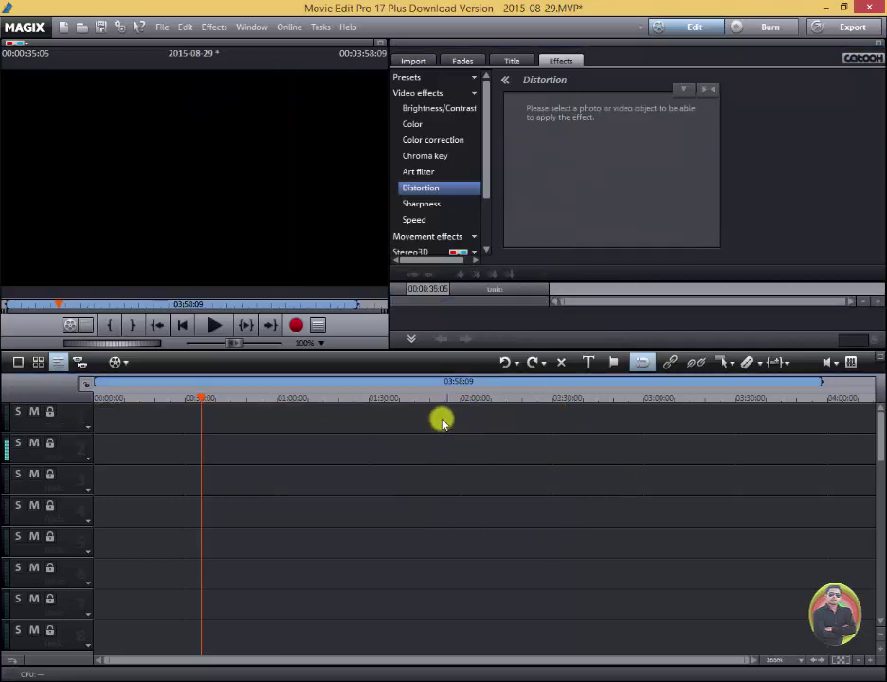
click(417, 61)
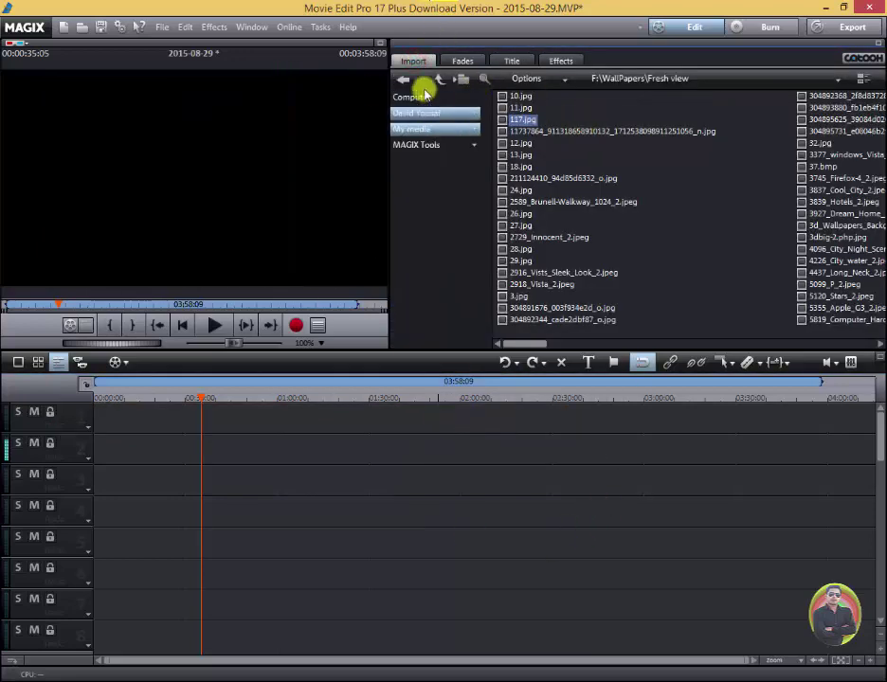
click(406, 83)
click(406, 82)
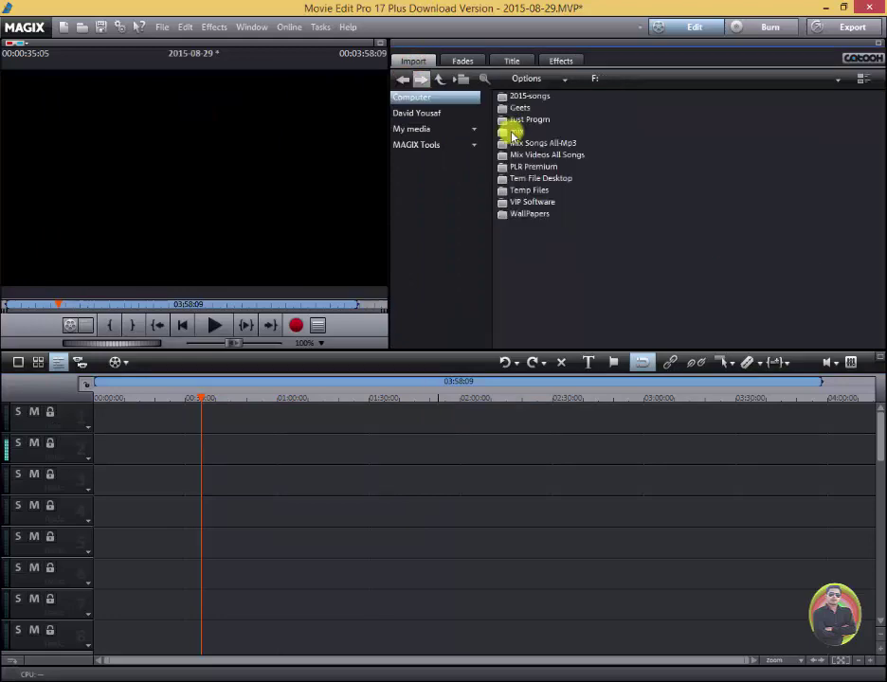
double_click(562, 156)
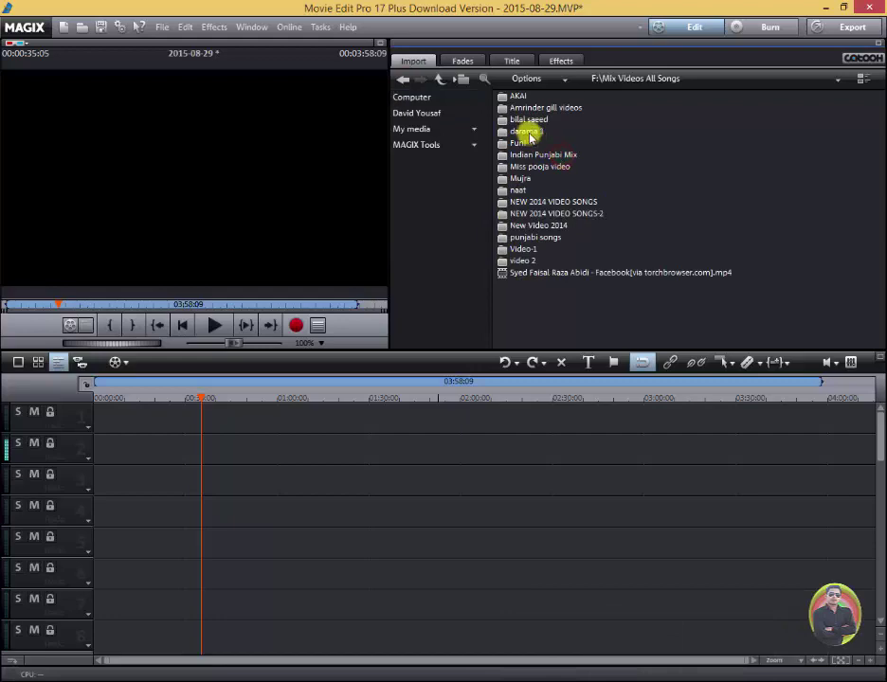
double_click(526, 132)
Step: Place 11-BLUFF MASTER.mp4 on track 1, copying it into the project
click(522, 142)
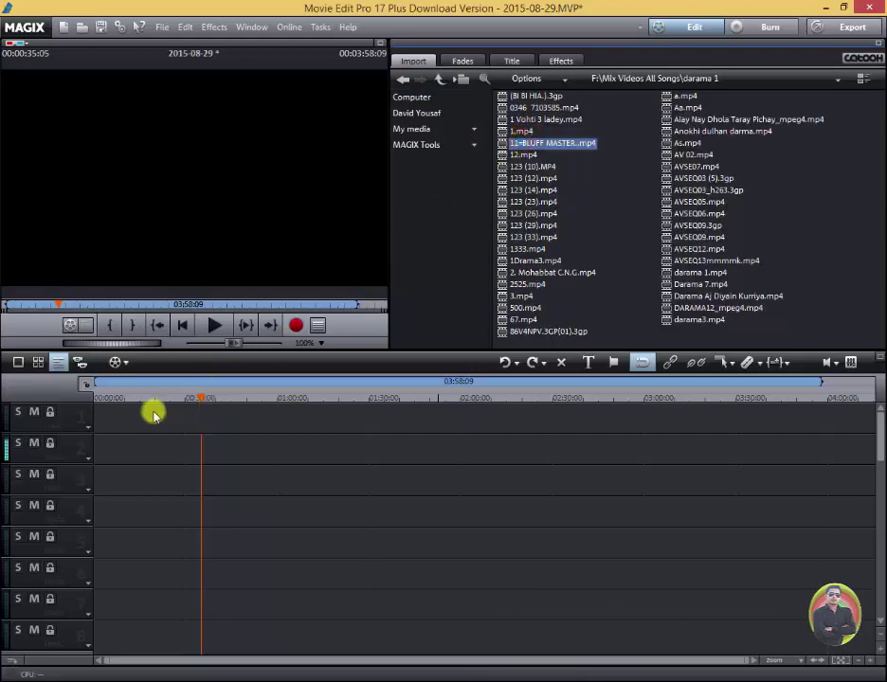
drag(523, 142, 100, 425)
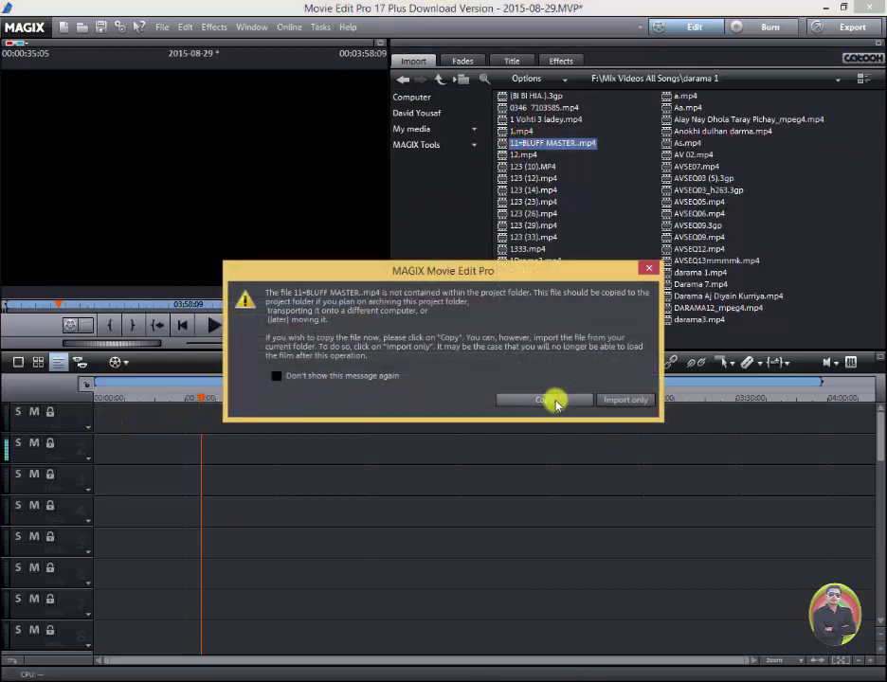
click(621, 401)
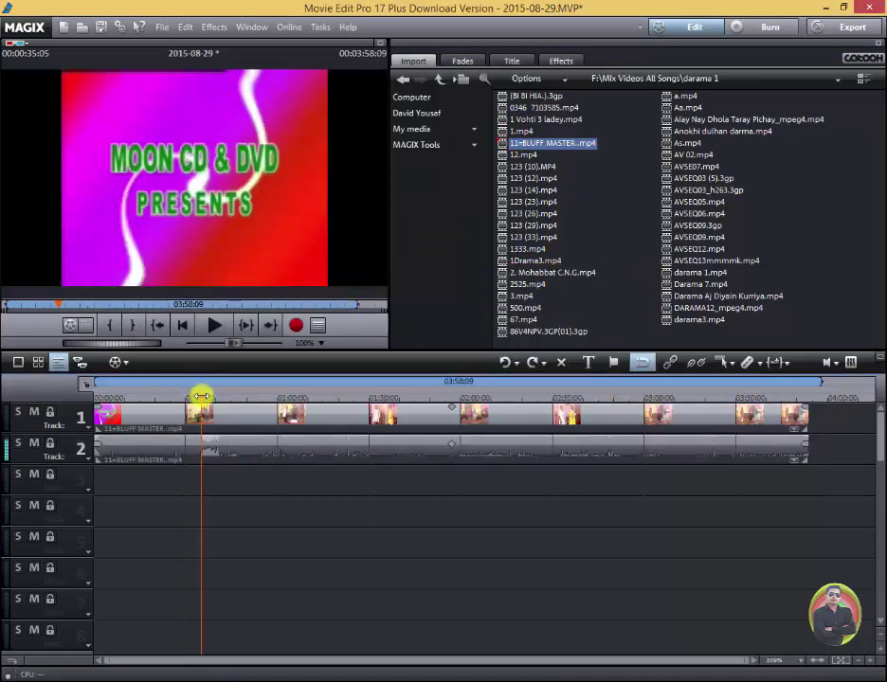
Step: Ungroup the video and delete its first 56 seconds
drag(200, 396, 265, 406)
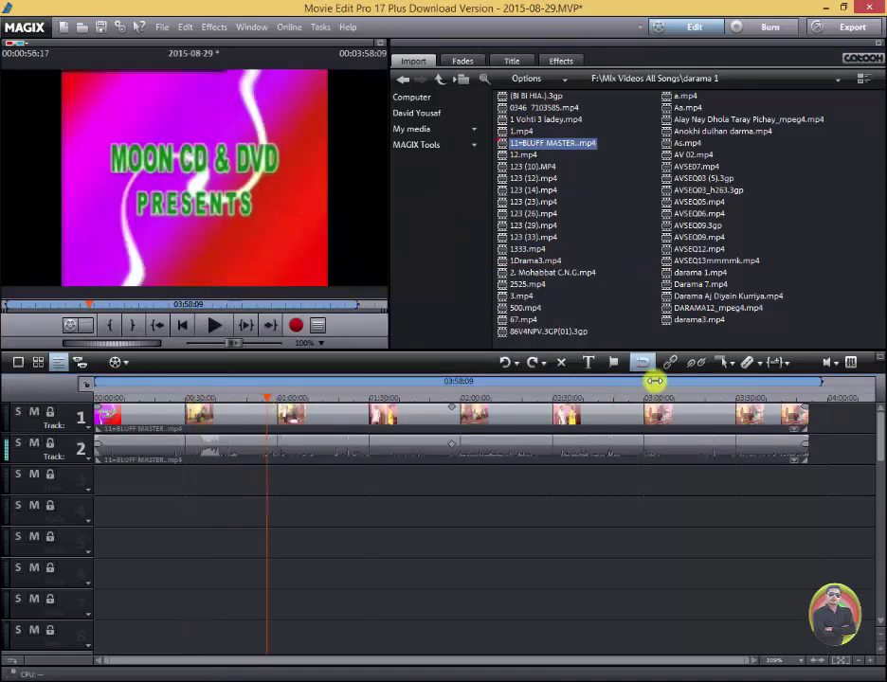
click(723, 364)
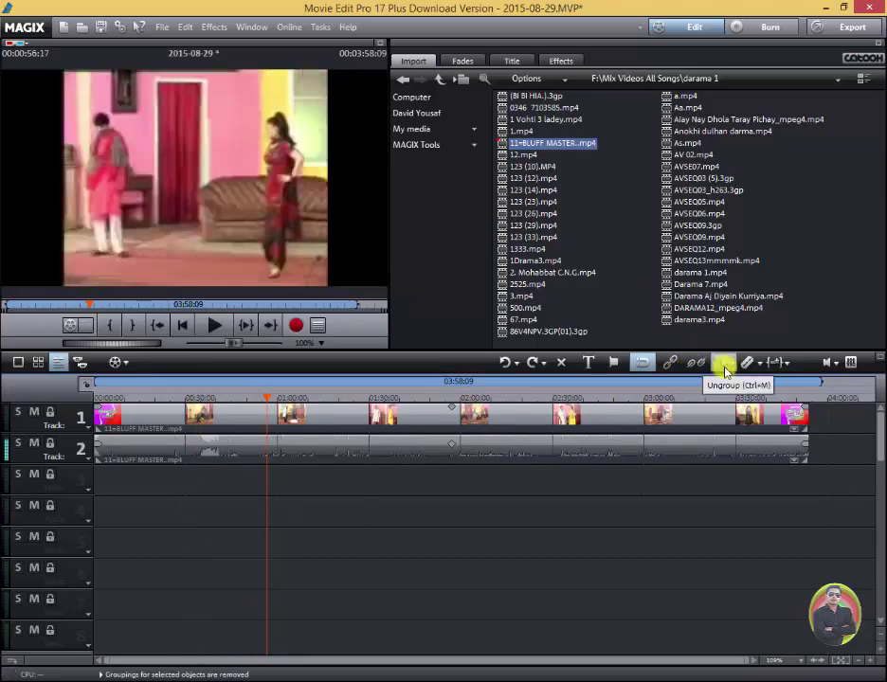
click(176, 427)
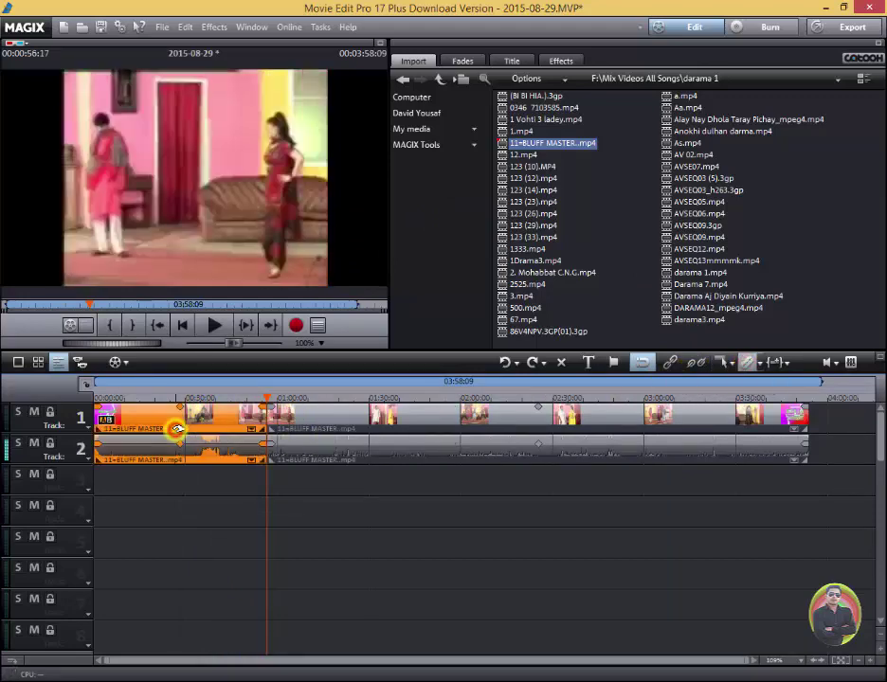
key(Delete)
Step: Move the remaining clip to the timeline start and bring up the video effects
drag(376, 424, 162, 422)
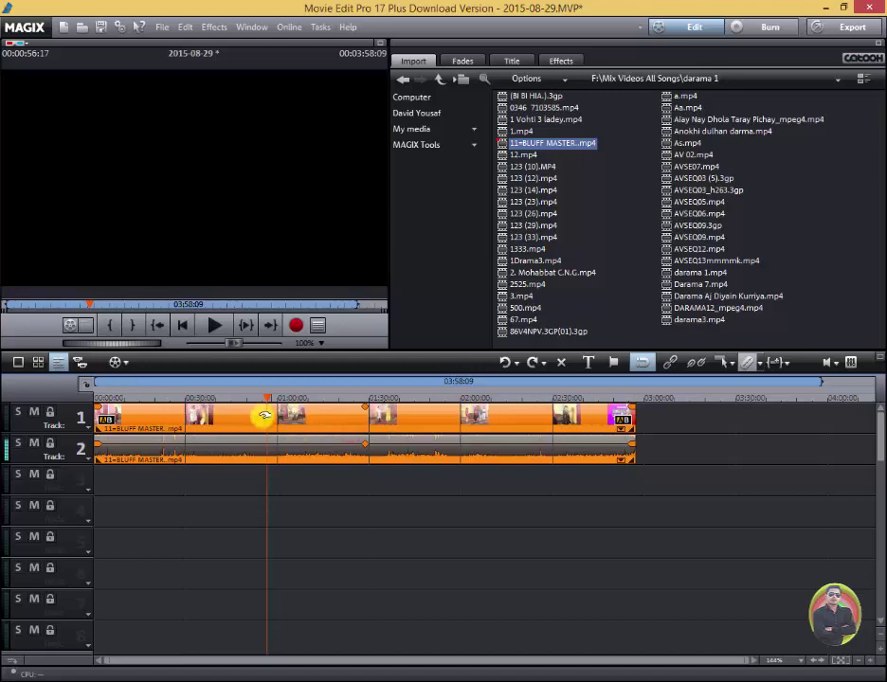
click(170, 389)
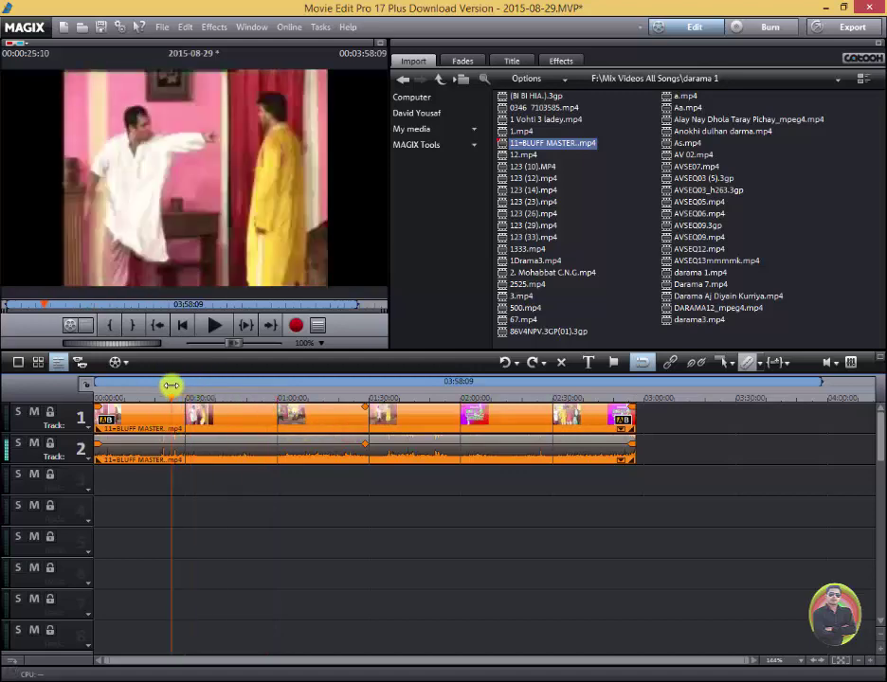
click(559, 61)
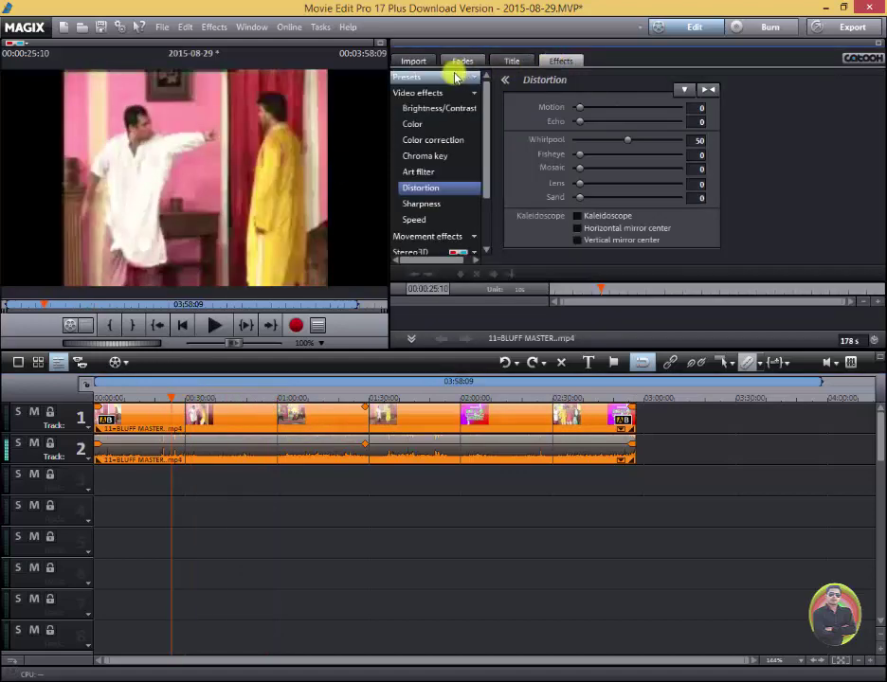
Step: Keyframe the video's Whirlpool at 77, then at 41 near 0:42, and preview the swirl
click(433, 191)
drag(628, 140, 653, 140)
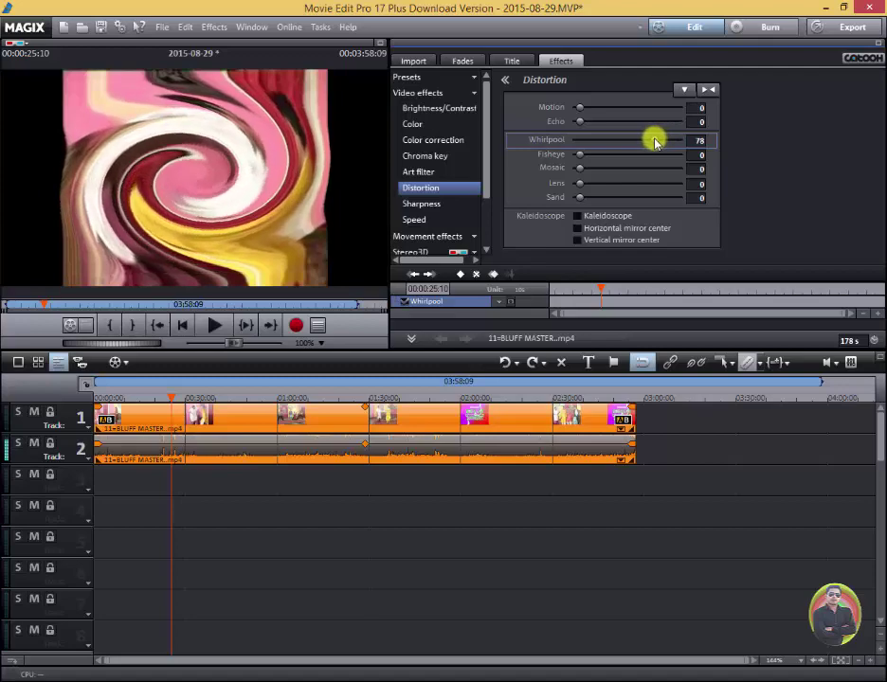
click(462, 277)
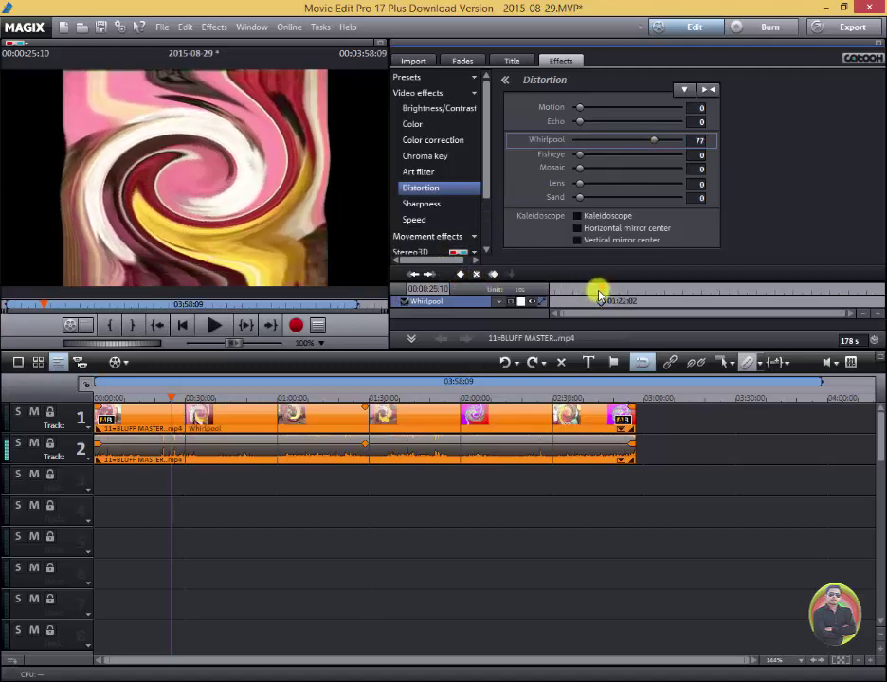
drag(599, 292, 633, 290)
click(654, 138)
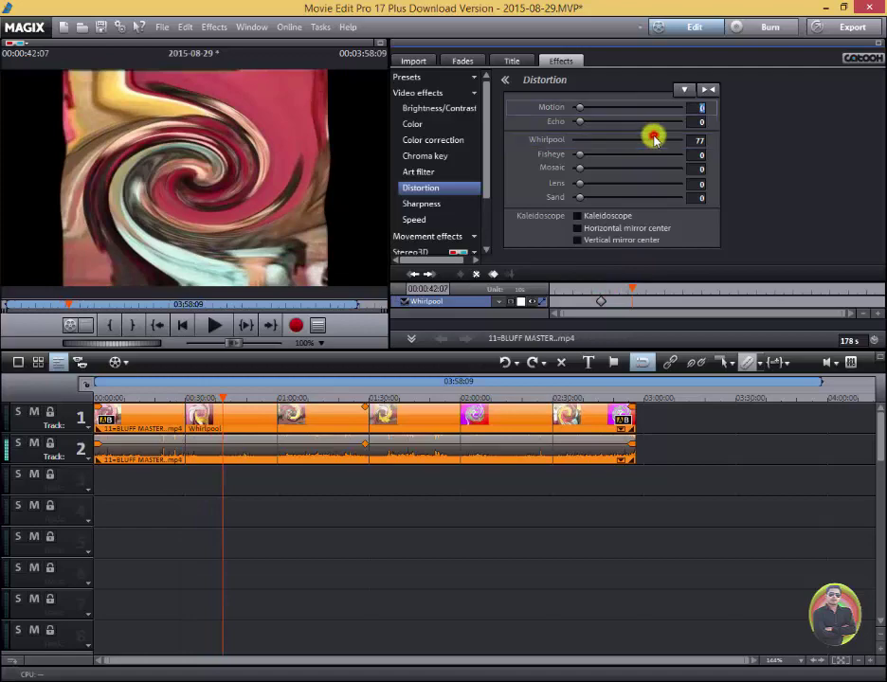
drag(654, 141, 621, 140)
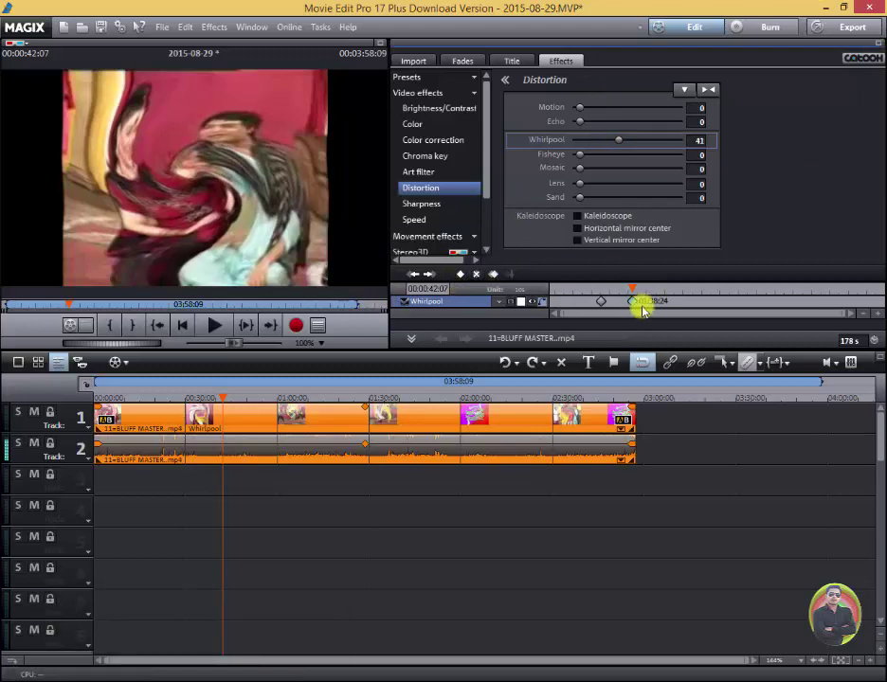
drag(630, 292, 661, 292)
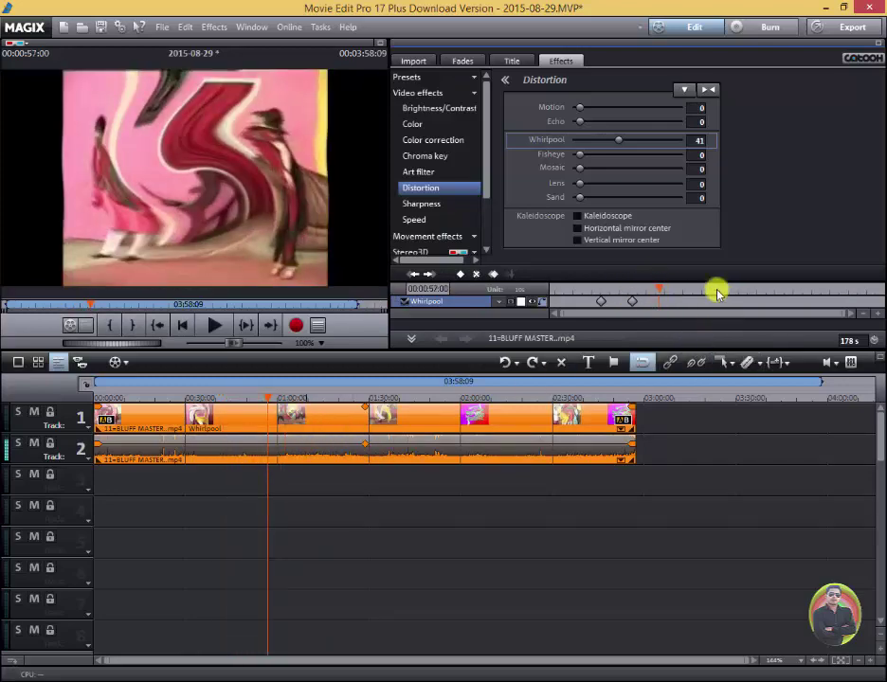
Step: Add Whirlpool keyframes near 1:00, 1:09 and 1:18 with strengths about 52, 55 and 49
drag(666, 291, 667, 289)
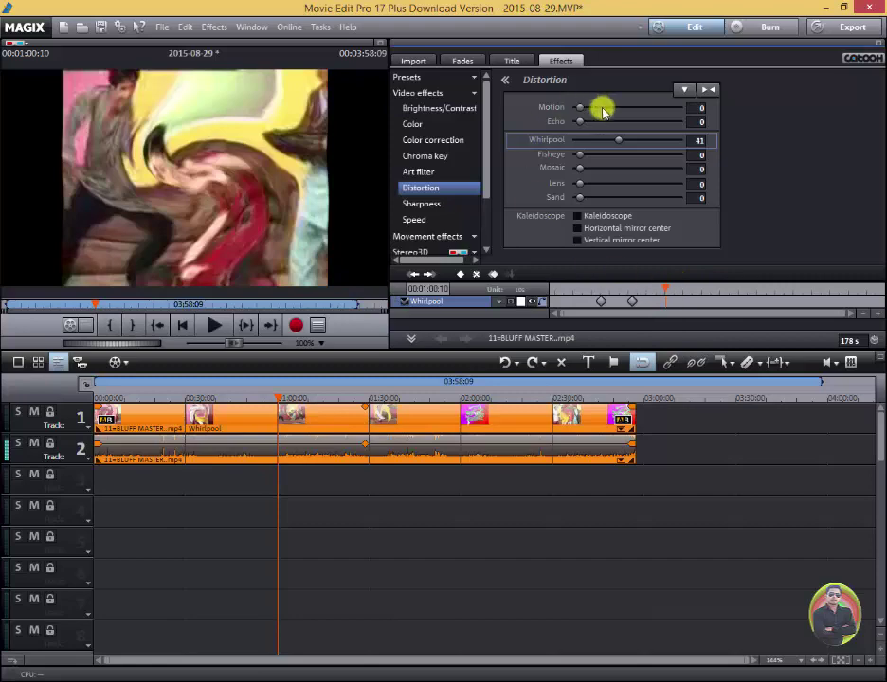
drag(618, 140, 633, 148)
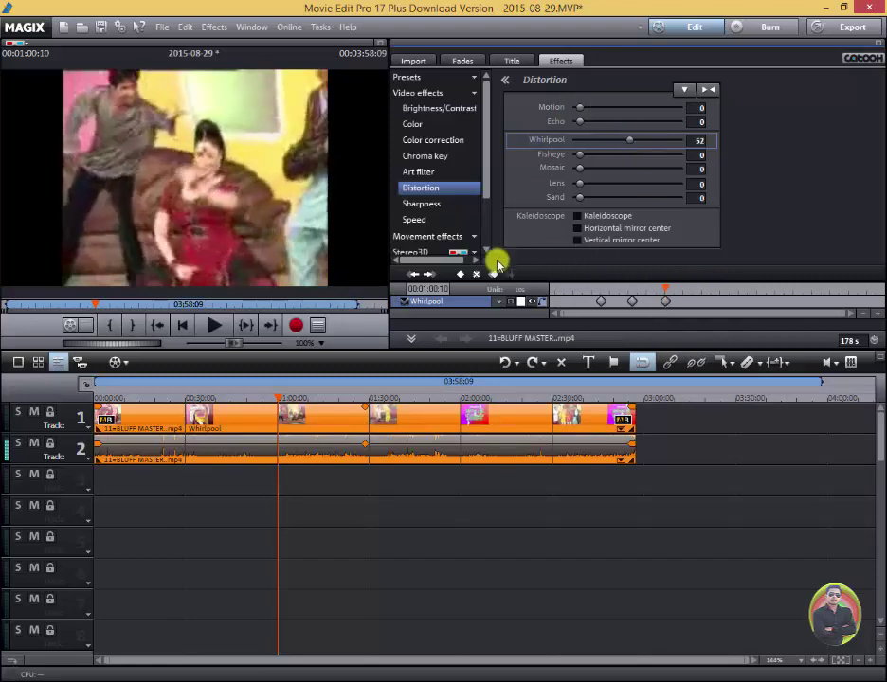
click(461, 274)
click(673, 288)
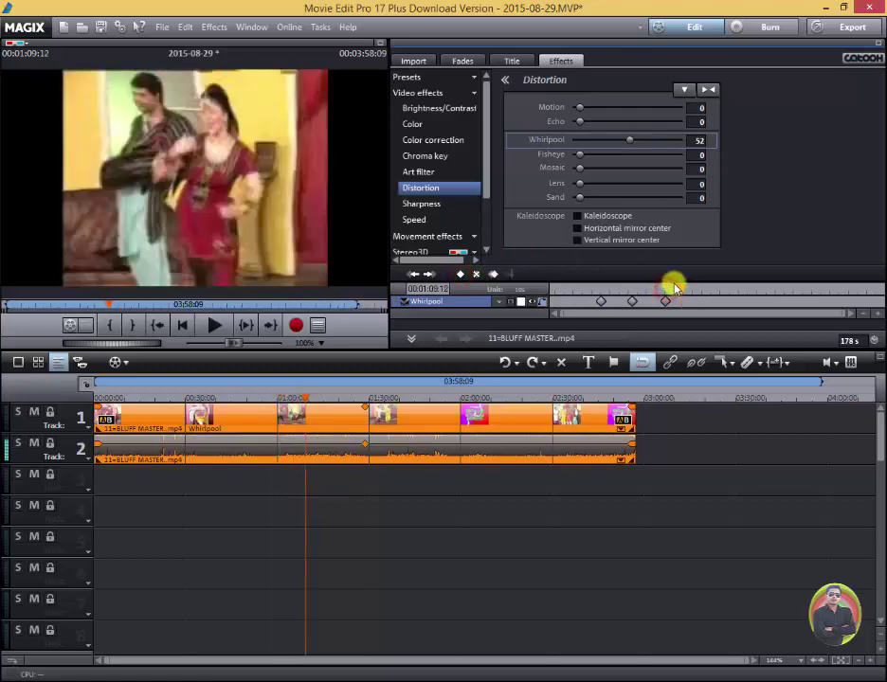
click(625, 142)
drag(626, 142, 632, 144)
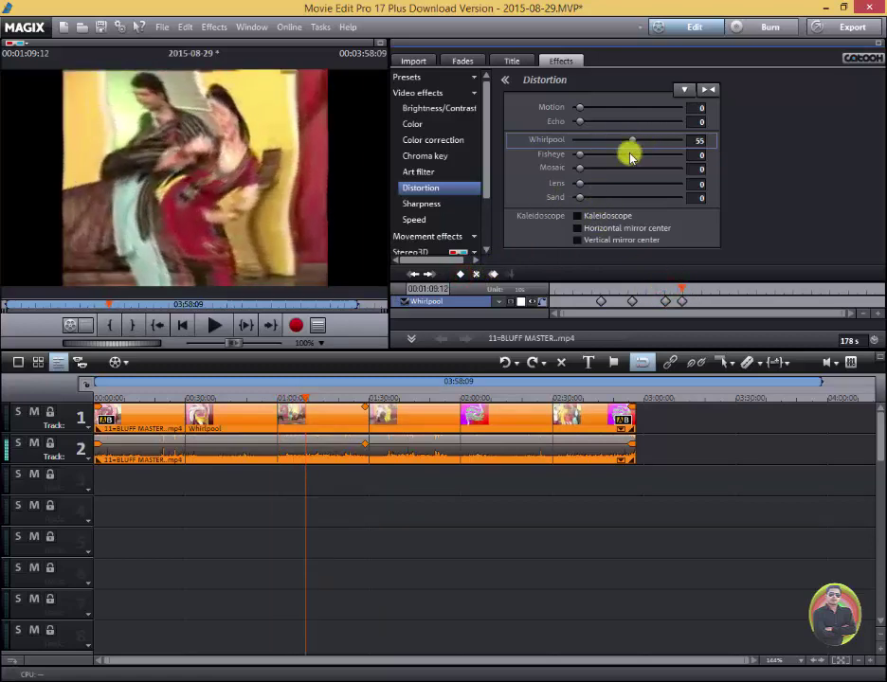
click(688, 290)
drag(632, 140, 630, 142)
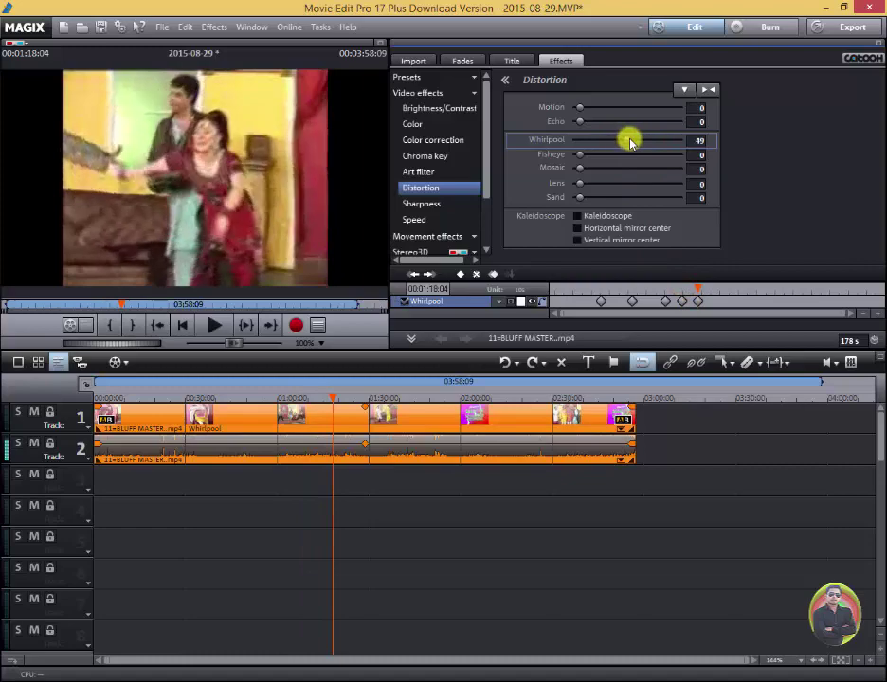
click(463, 278)
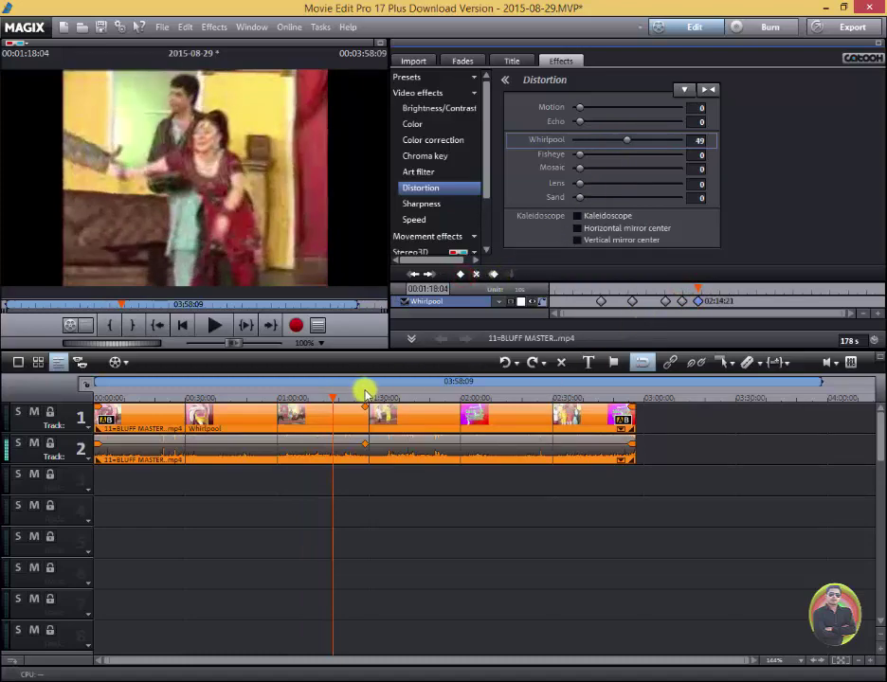
mouse_move(699, 288)
mouse_down()
mouse_move(585, 282)
mouse_move(550, 289)
mouse_move(605, 284)
mouse_move(817, 308)
mouse_move(722, 318)
mouse_up()
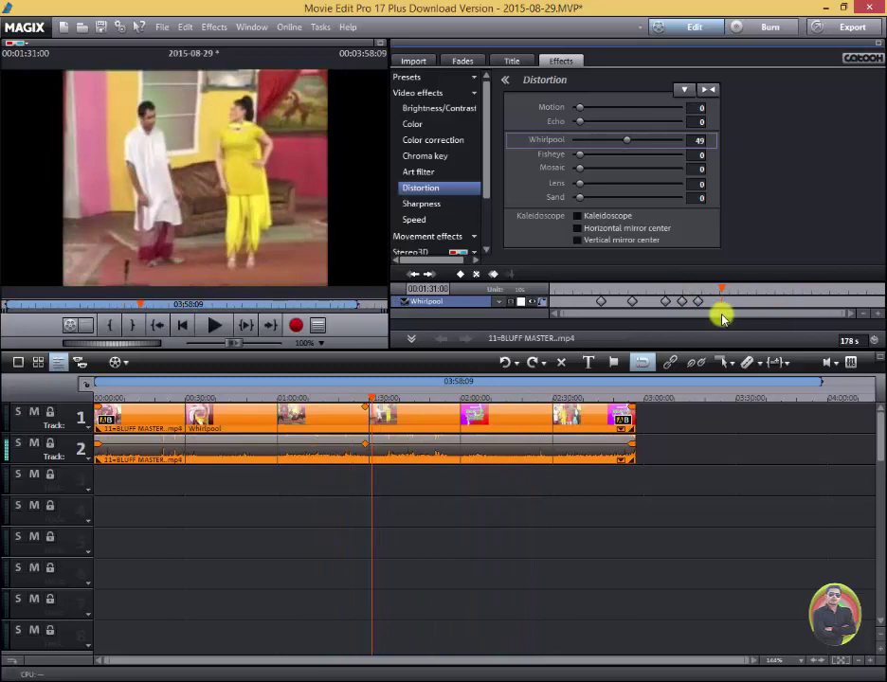